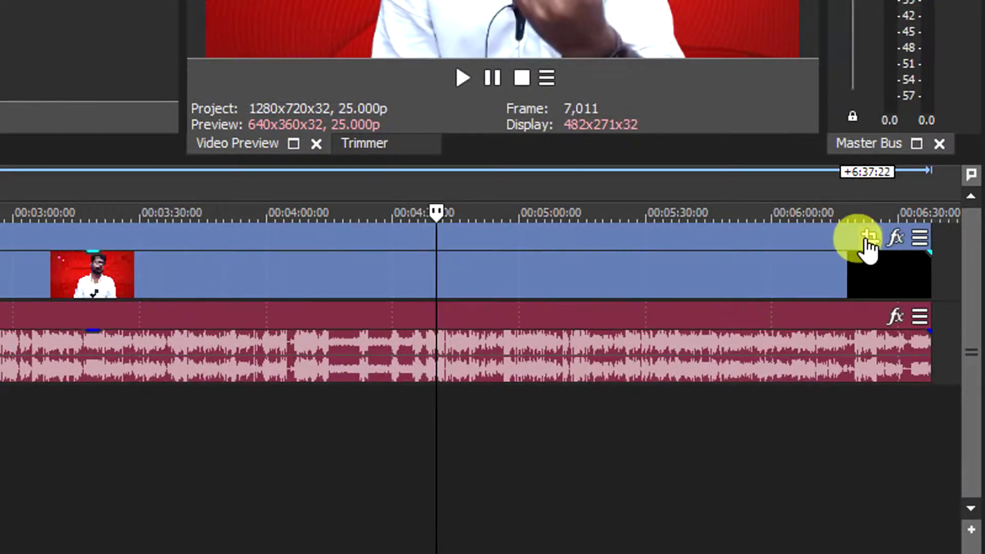
Open Event Pan/Crop for the video clip on the timeline and show its properties
left_click(867, 239)
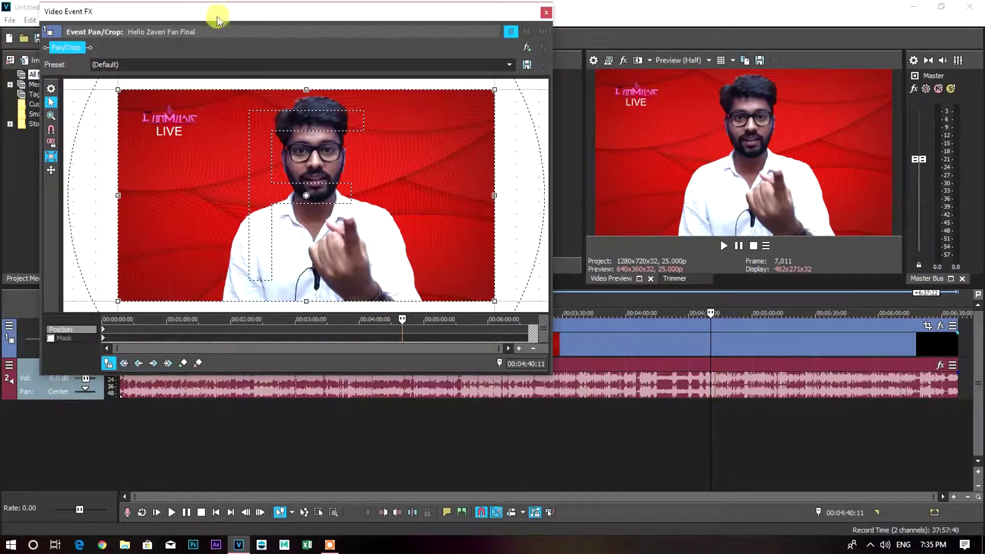
left_click_drag(217, 20, 240, 24)
mouse_move(53, 7)
left_mouse_down()
mouse_move(204, 96)
mouse_move(116, 96)
mouse_move(17, 23)
mouse_move(50, 22)
left_mouse_up()
mouse_move(151, 41)
left_mouse_down()
mouse_move(192, 31)
mouse_move(155, 25)
left_mouse_up()
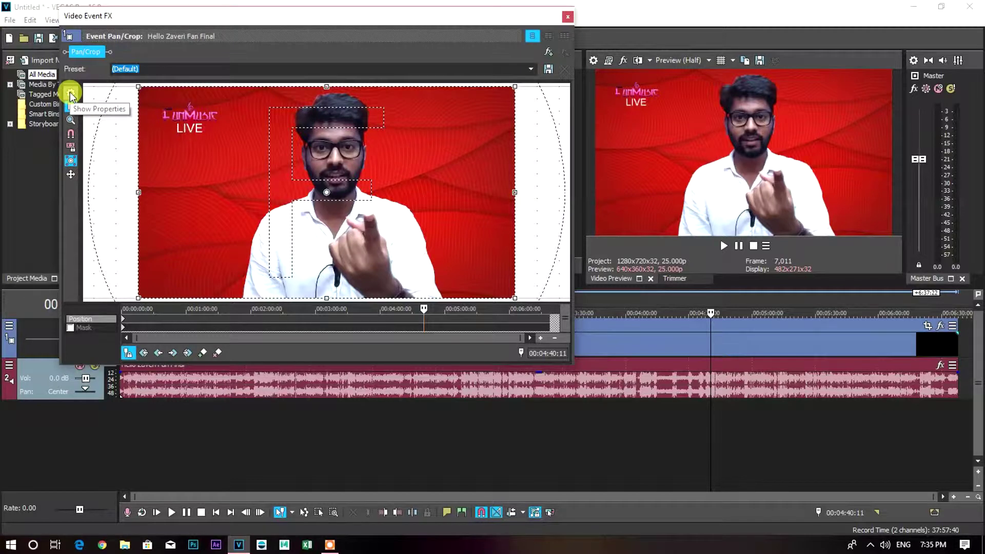
left_click(70, 94)
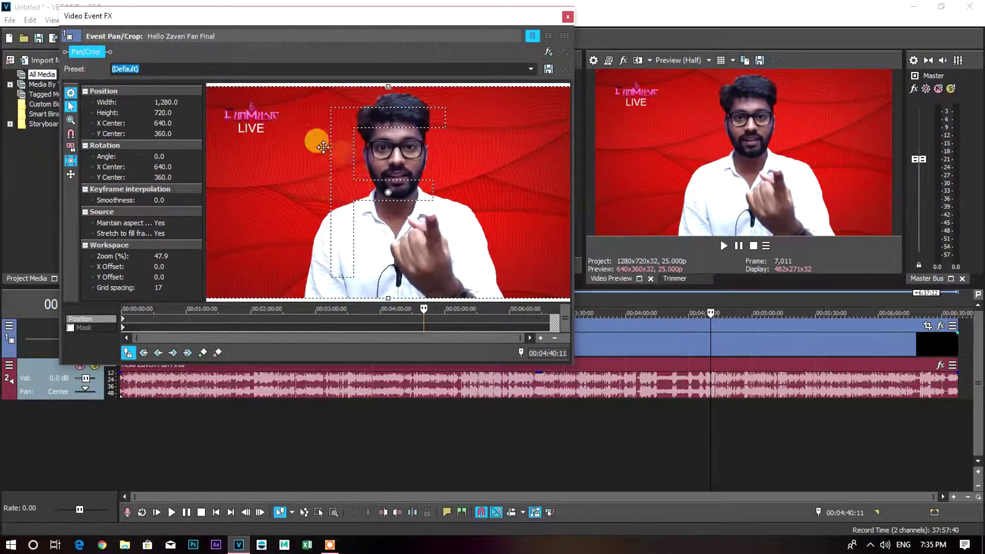
scroll(308, 139, "down", 2)
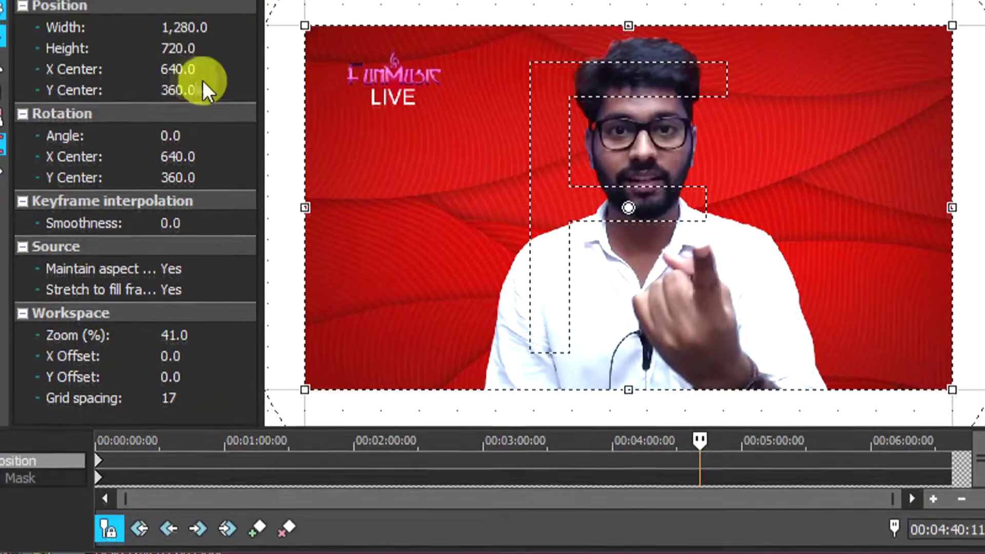
Try several off-centre positions for the crop frame over the picture and restore its default framing
left_click_drag(378, 132, 402, 111)
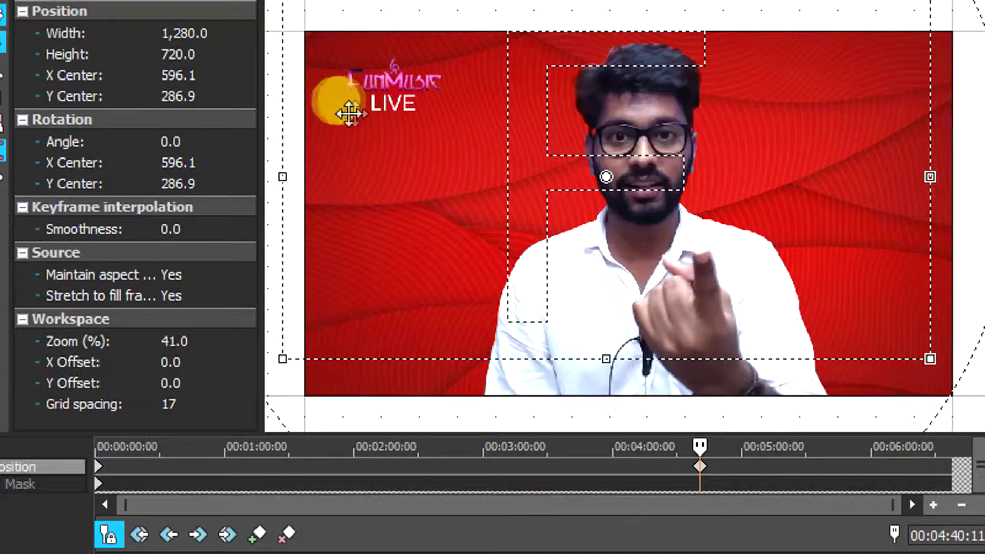
left_click(176, 82)
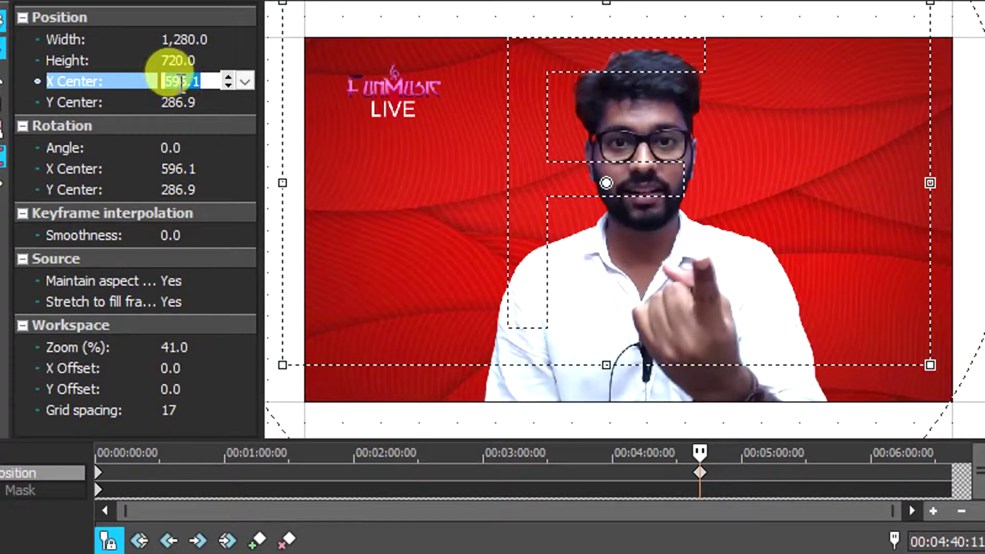
left_click_drag(351, 133, 371, 157)
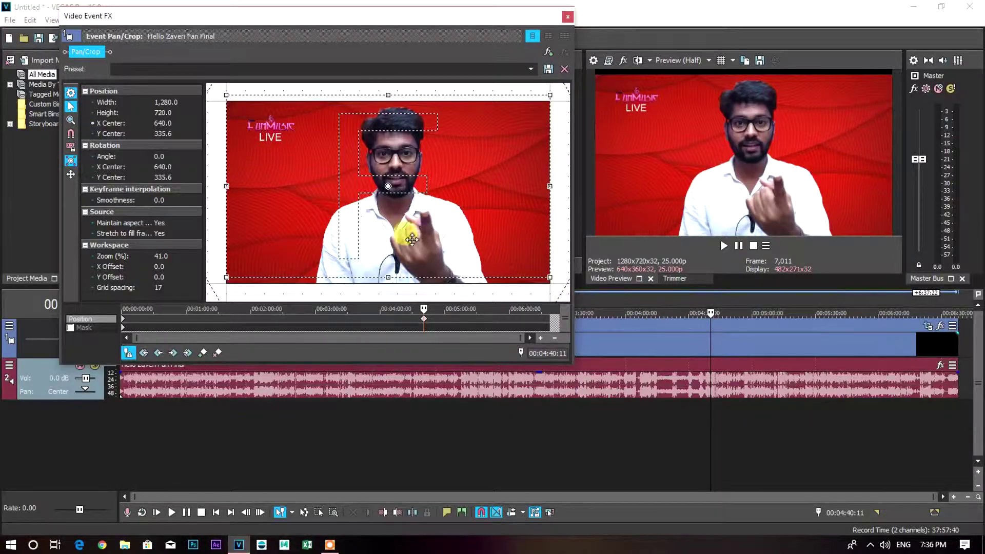
left_click_drag(273, 172, 316, 185)
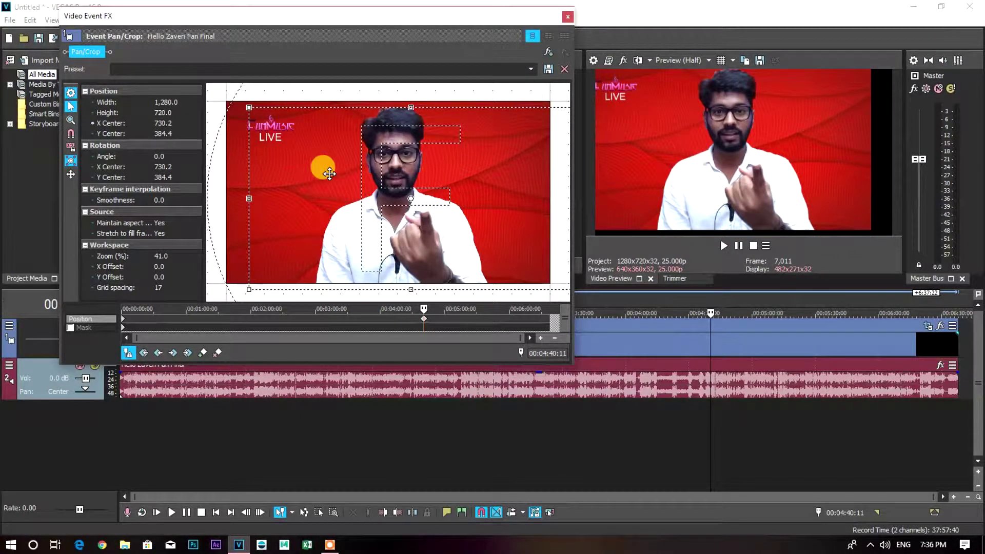
left_click_drag(327, 173, 304, 167)
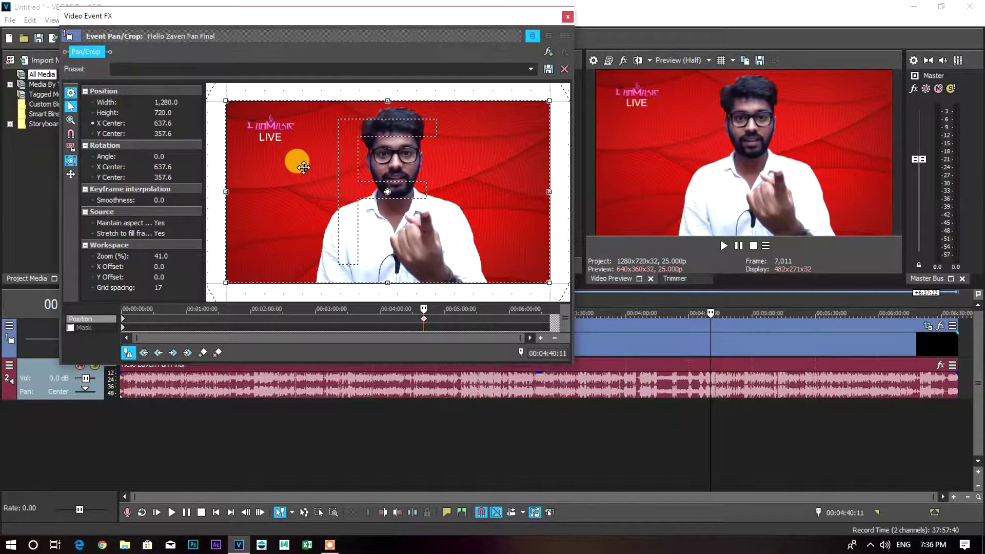
left_click_drag(304, 165, 304, 143)
scroll(313, 141, "down", 2)
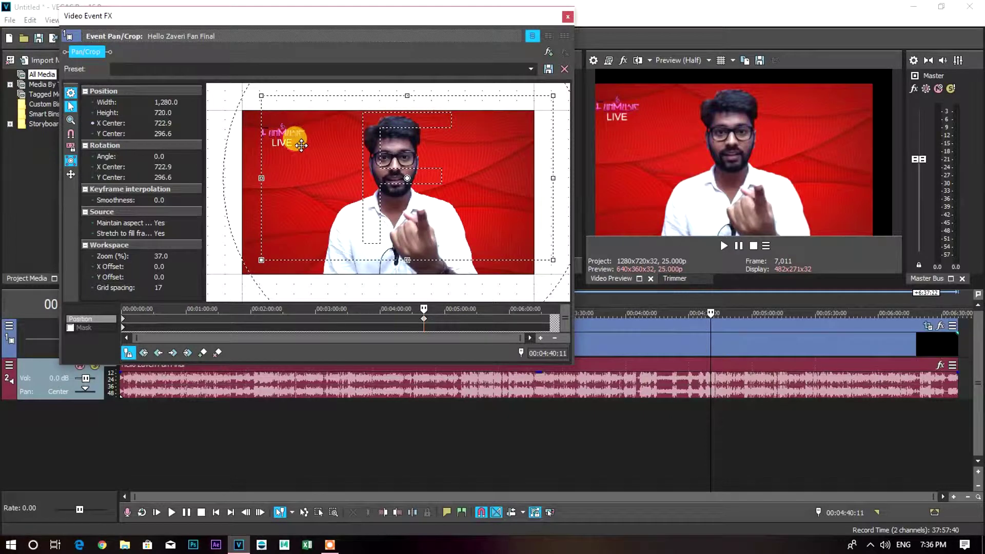
right_click(300, 147)
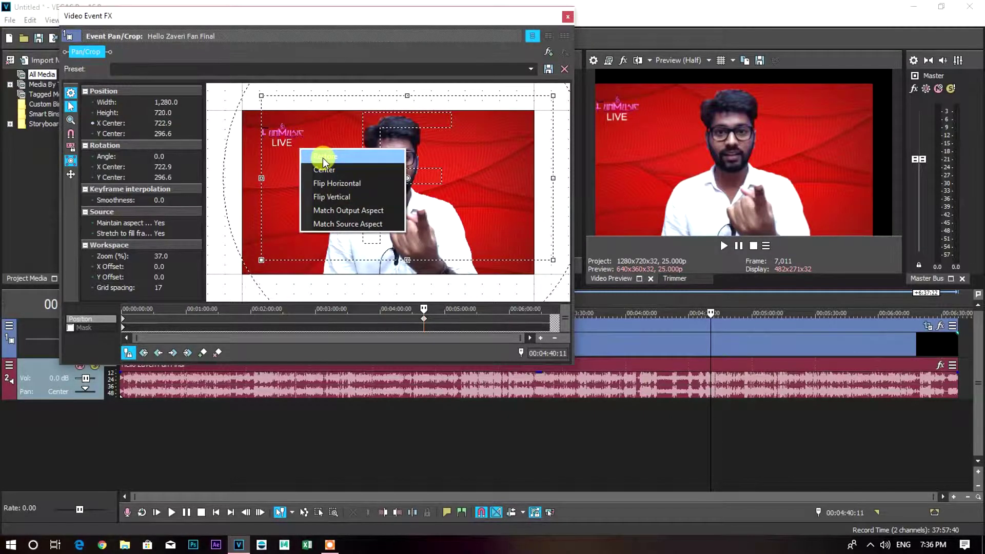
left_click(324, 158)
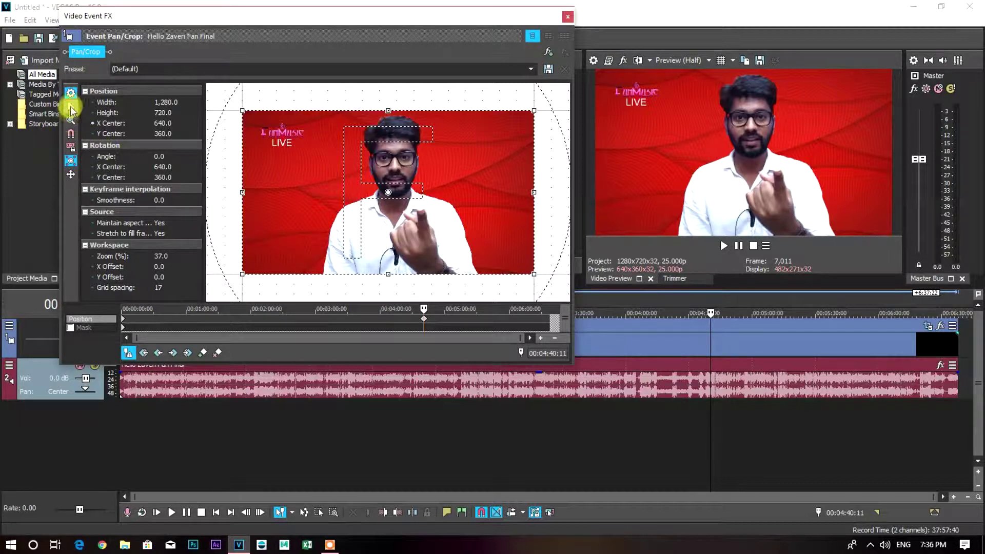
Hide the Pan/Crop properties and activate the Normal Edit Tool
left_click(71, 94)
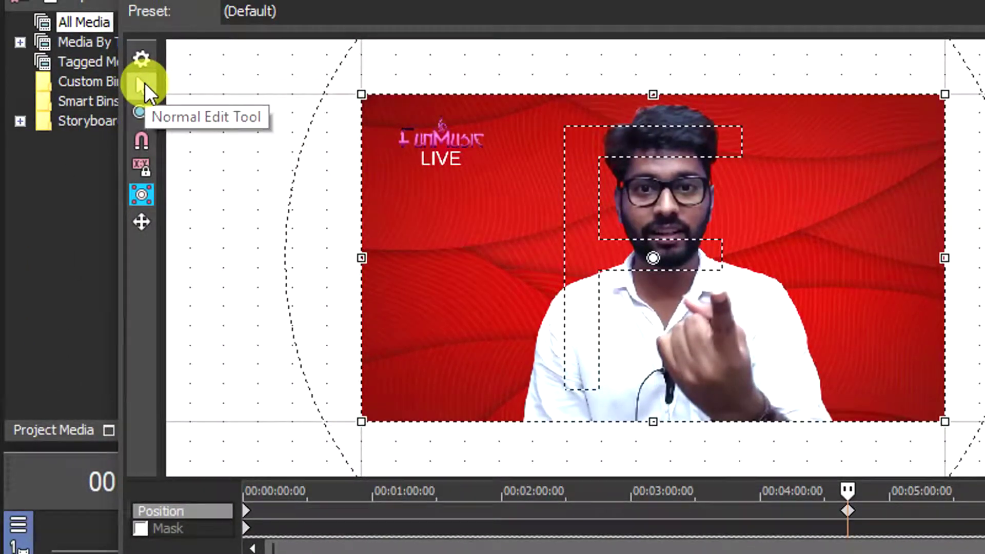
left_click(144, 85)
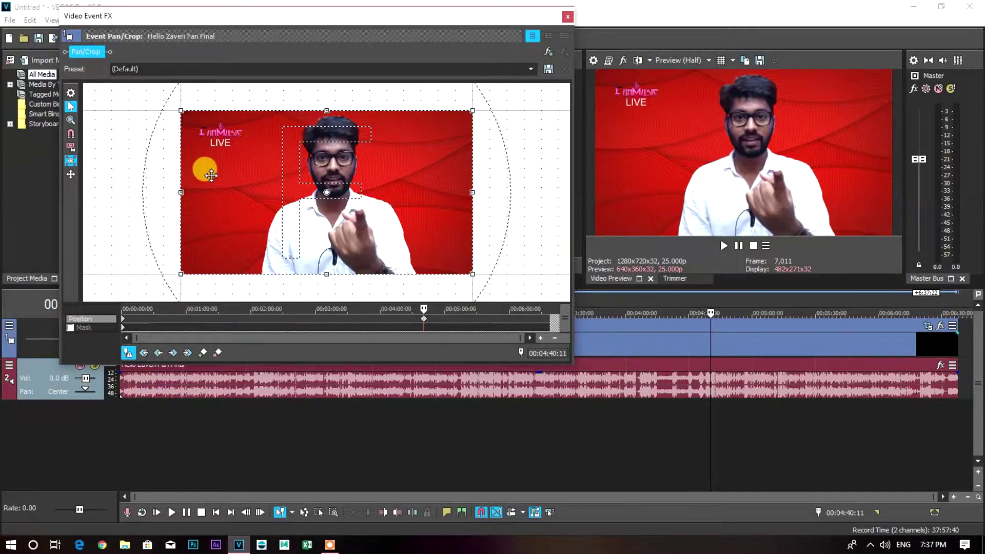
Try moving the crop frame up and to the left of the picture and restore the default framing
left_click_drag(211, 176, 211, 153)
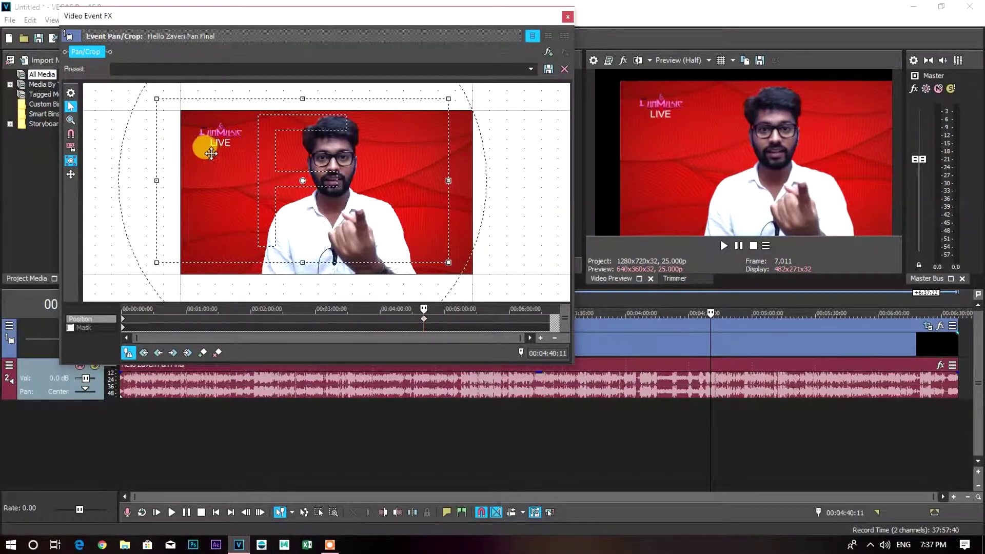
right_click(213, 157)
left_click(236, 163)
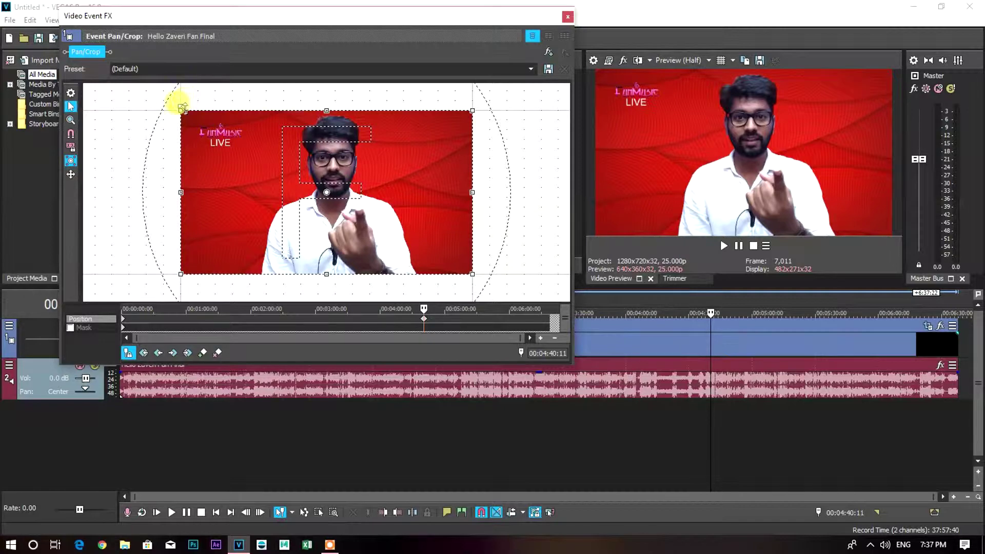
Try shrinking the crop frame inward from its upper-left corner and restore the full frame
left_click_drag(181, 108, 252, 176)
right_click(250, 175)
left_click(277, 187)
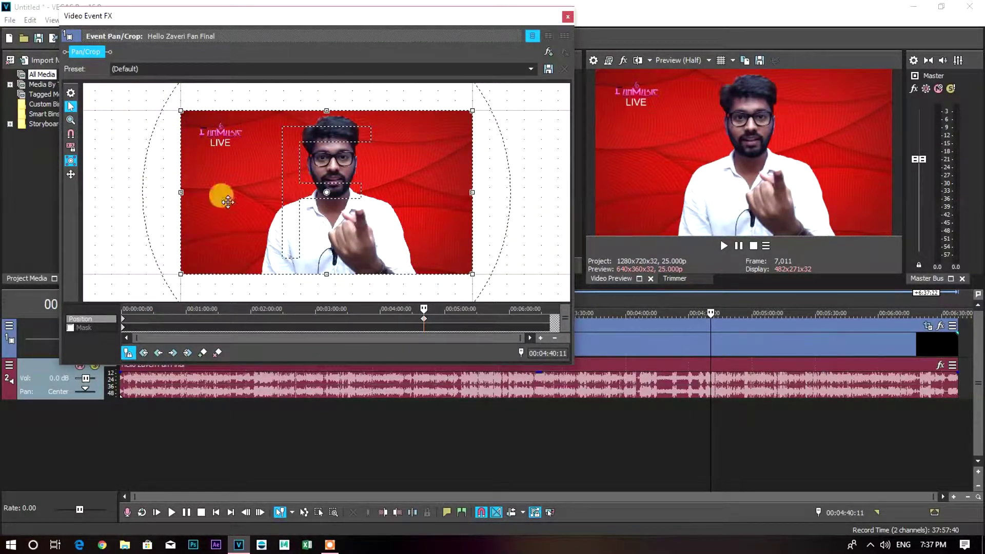
Try rotating the crop frame a few degrees around its centre and restore its upright orientation
scroll(206, 159, "down", 1)
scroll(245, 160, "down", 1)
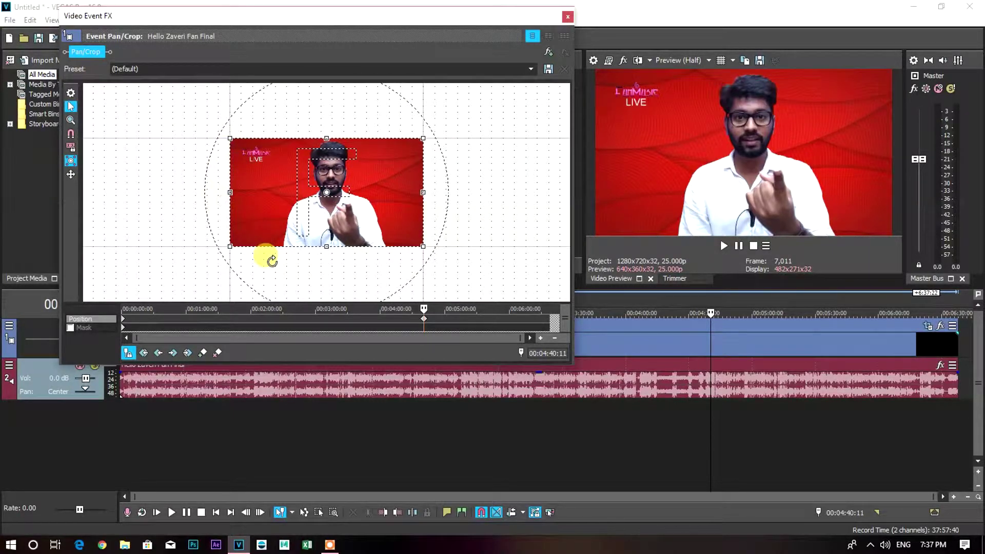
left_click_drag(210, 171, 218, 149)
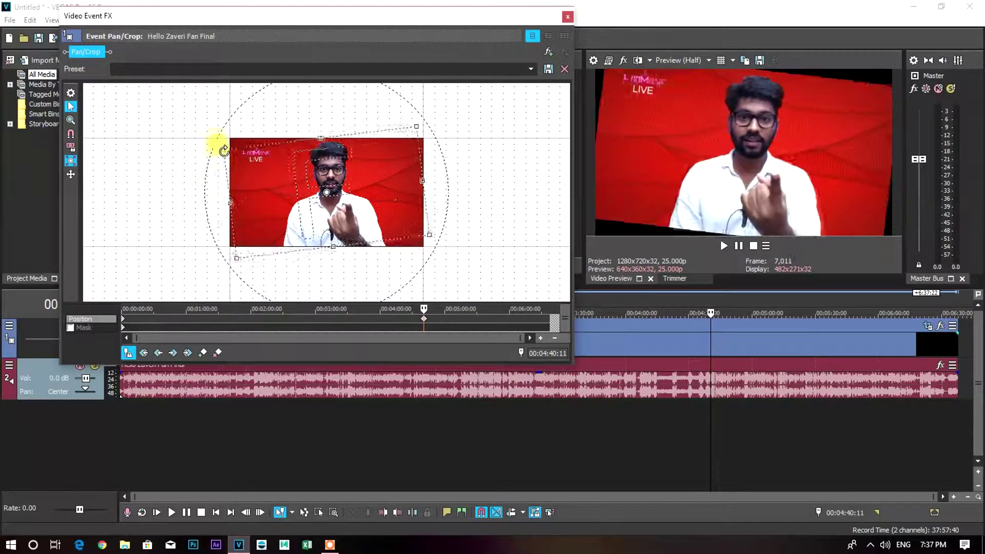
right_click(271, 178)
left_click(290, 185)
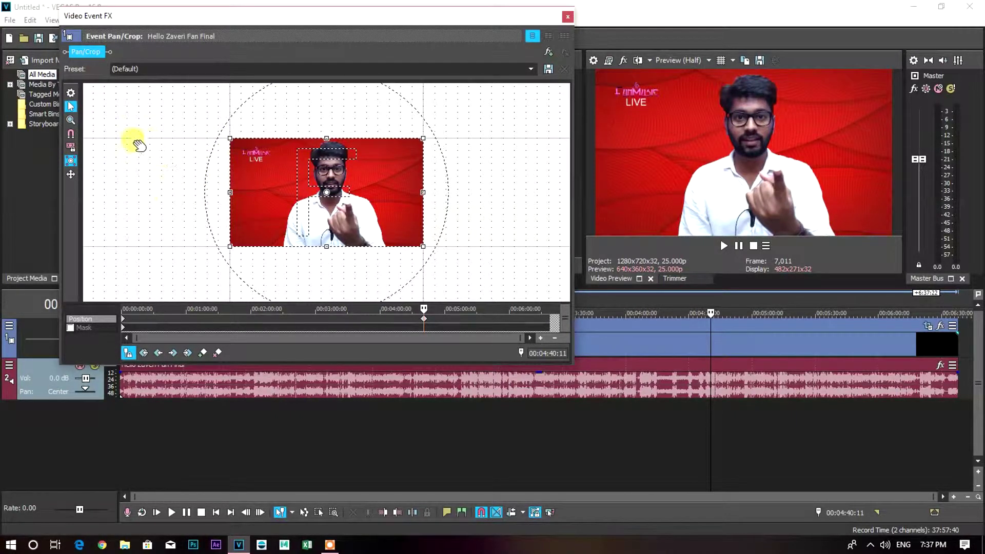
Pan the Pan/Crop workspace and view the picture at closer and wider magnifications
mouse_move(144, 149)
left_mouse_down()
mouse_move(194, 211)
mouse_move(216, 128)
mouse_move(159, 128)
mouse_move(142, 141)
left_mouse_up()
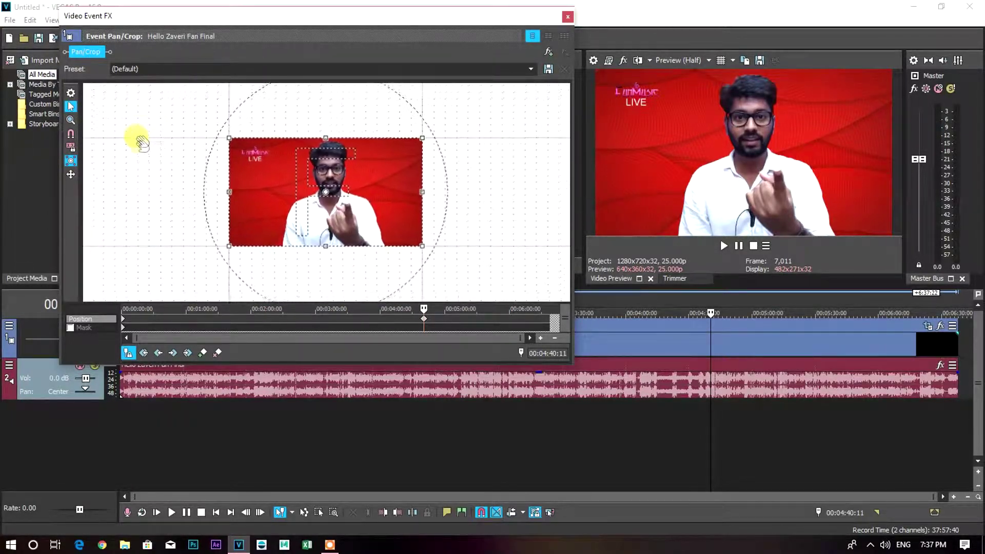
scroll(334, 180, "up", 5)
scroll(211, 191, "down", 1)
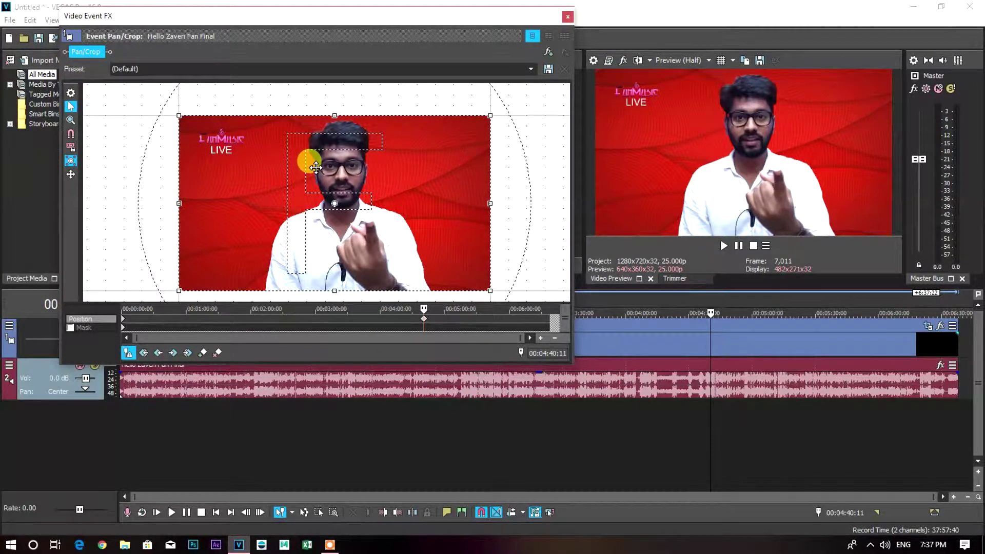
scroll(318, 159, "up", 4)
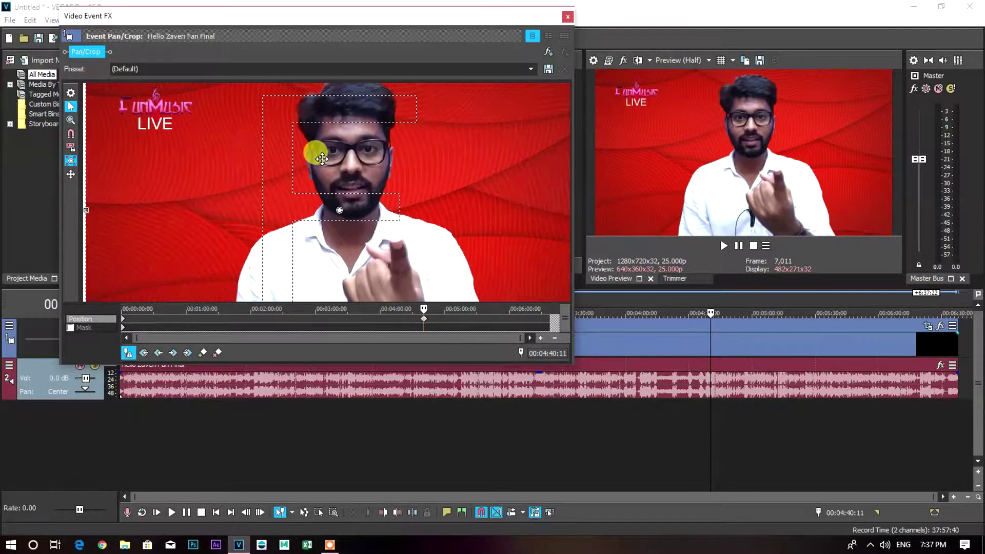
scroll(317, 159, "down", 5)
scroll(128, 136, "down", 2)
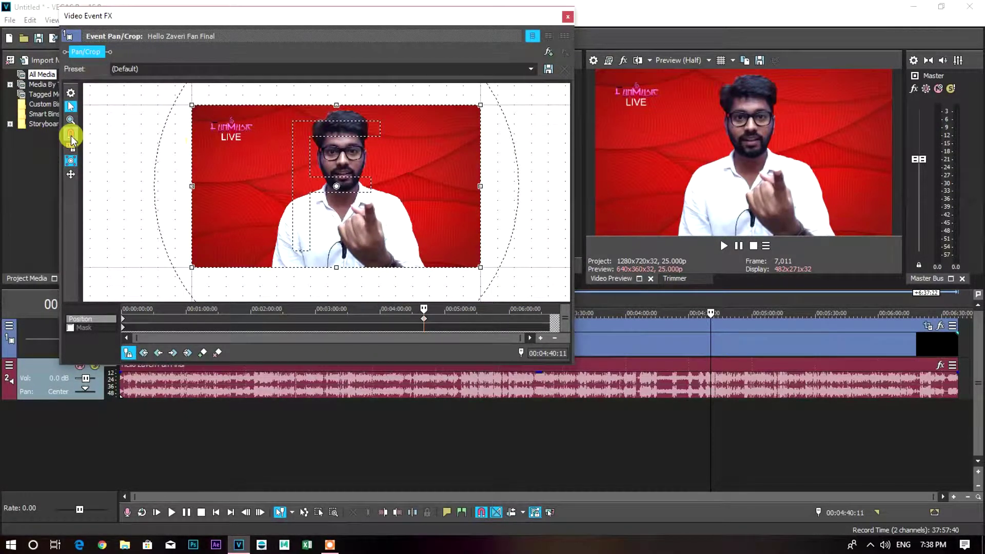
Examine the FunMusic logo area with the Zoom Edit Tool, return to the Normal Edit Tool and bring the whole picture back into view
left_click(70, 121)
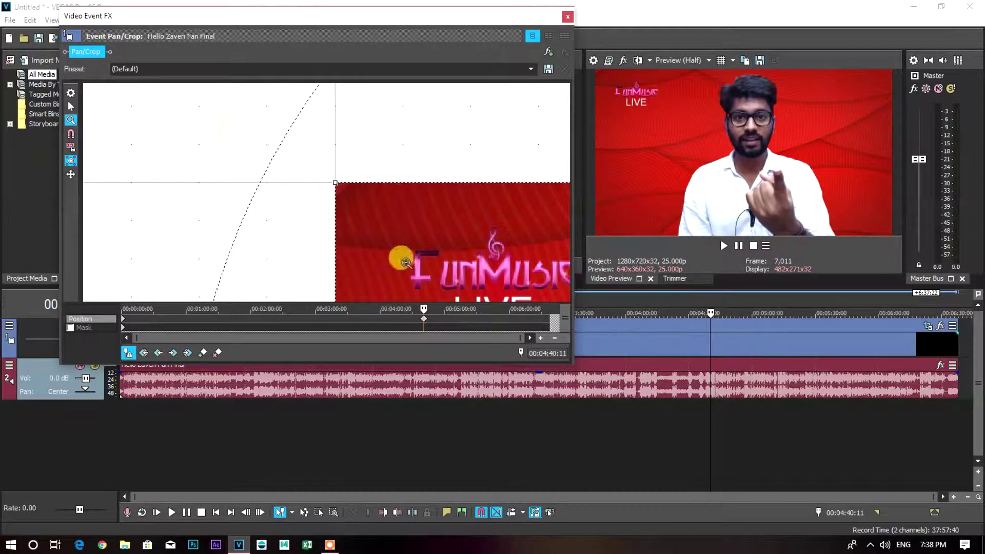
left_click(445, 245)
scroll(292, 166, "down", 5)
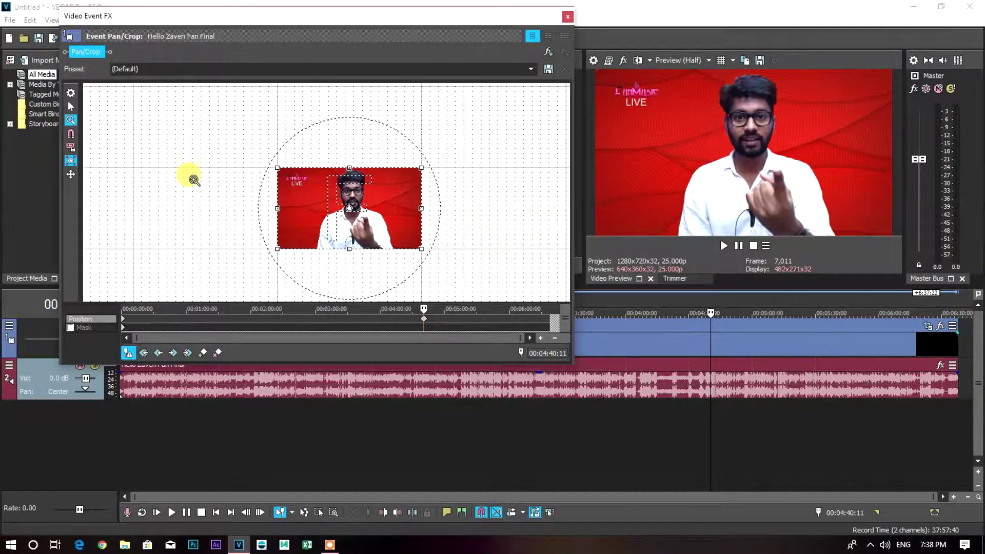
mouse_move(176, 201)
left_mouse_down()
mouse_move(162, 168)
mouse_move(147, 192)
mouse_move(182, 192)
left_mouse_up()
scroll(277, 193, "up", 5)
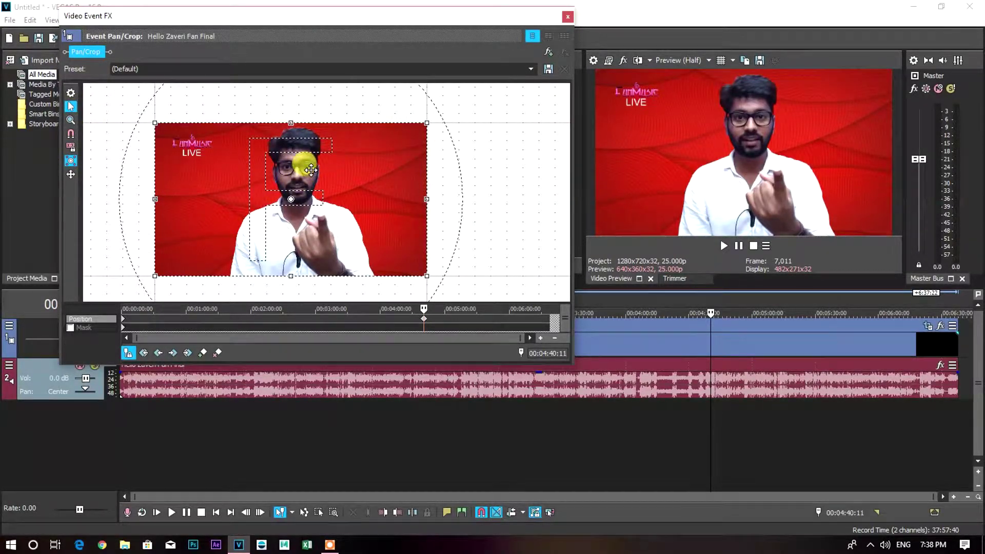
scroll(310, 170, "up", 3)
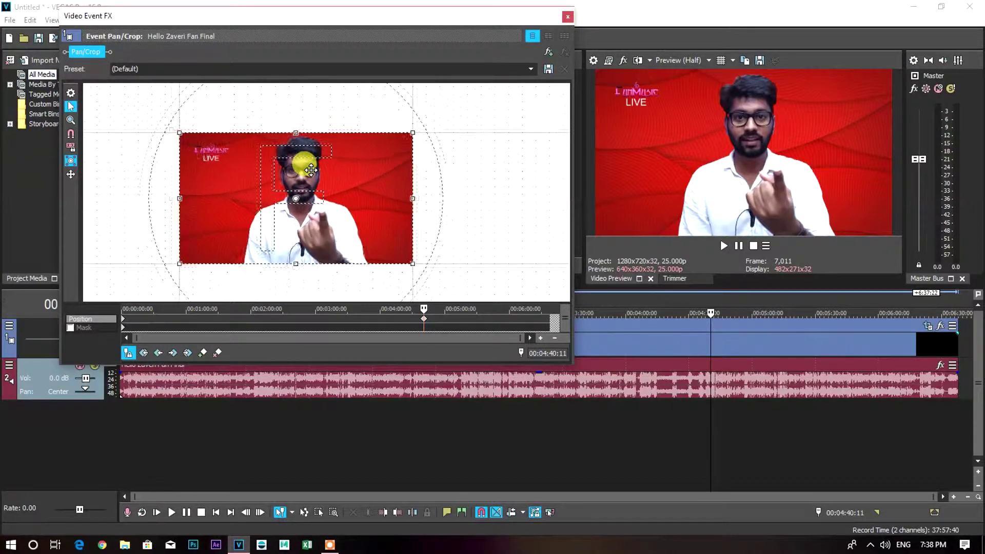
scroll(288, 170, "down", 2)
left_click_drag(482, 184, 537, 165)
scroll(258, 164, "down", 1)
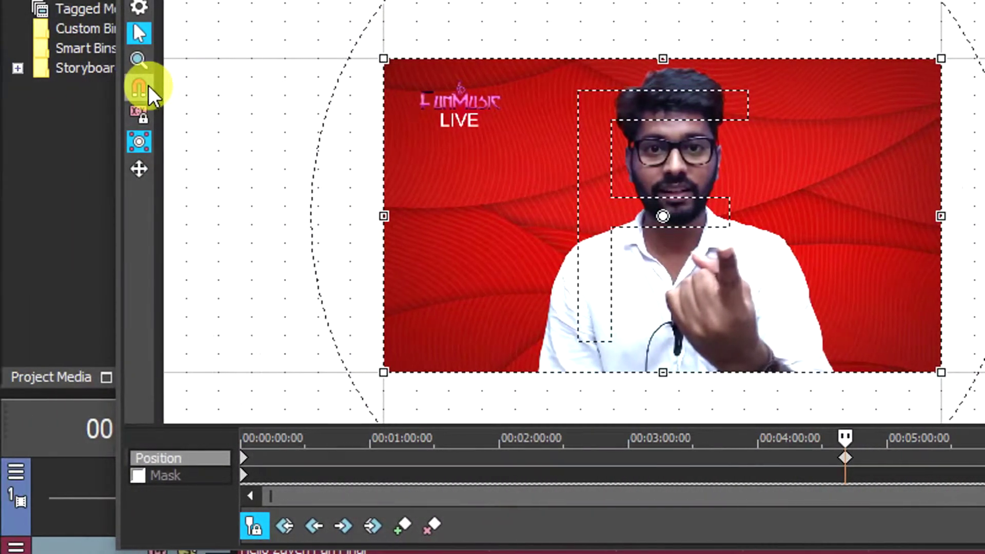
Try moving the crop frame with snapping enabled and restore the default framing
left_click_drag(489, 170, 469, 165)
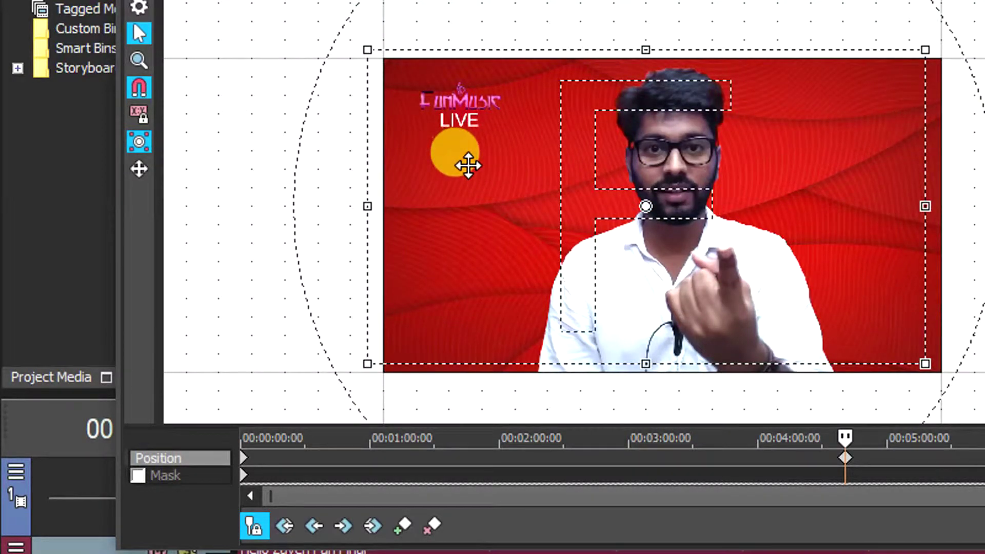
left_click_drag(448, 161, 405, 177)
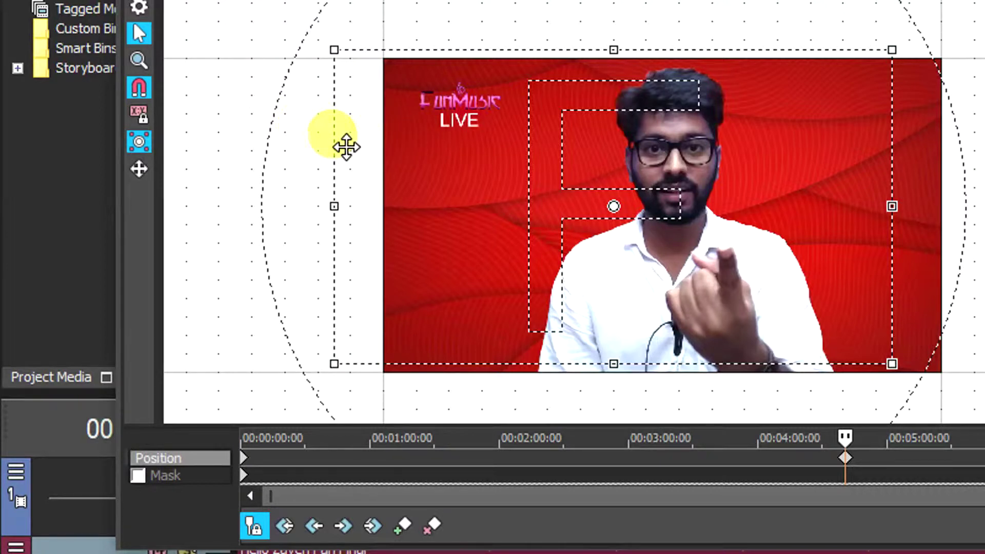
left_click_drag(469, 180, 452, 154)
right_click(453, 154)
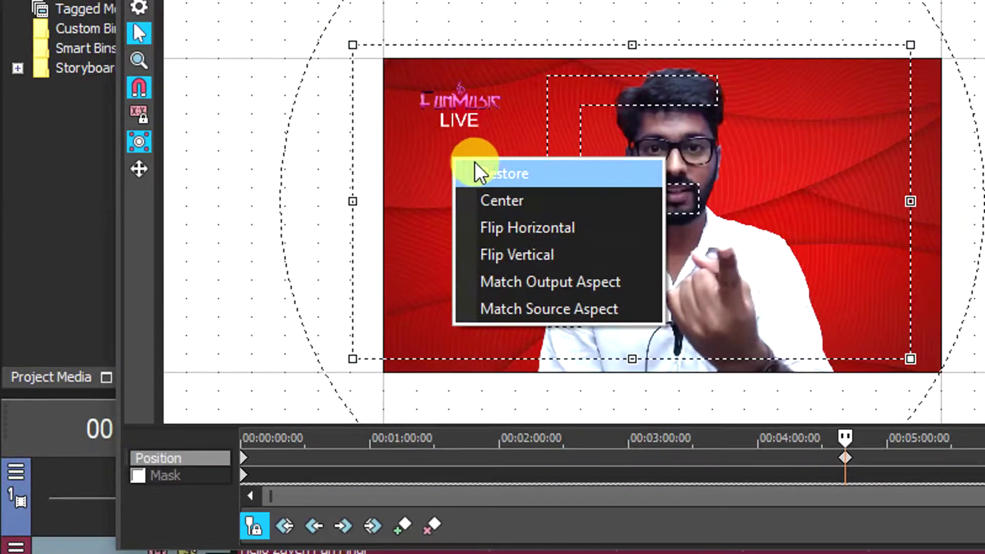
left_click(486, 169)
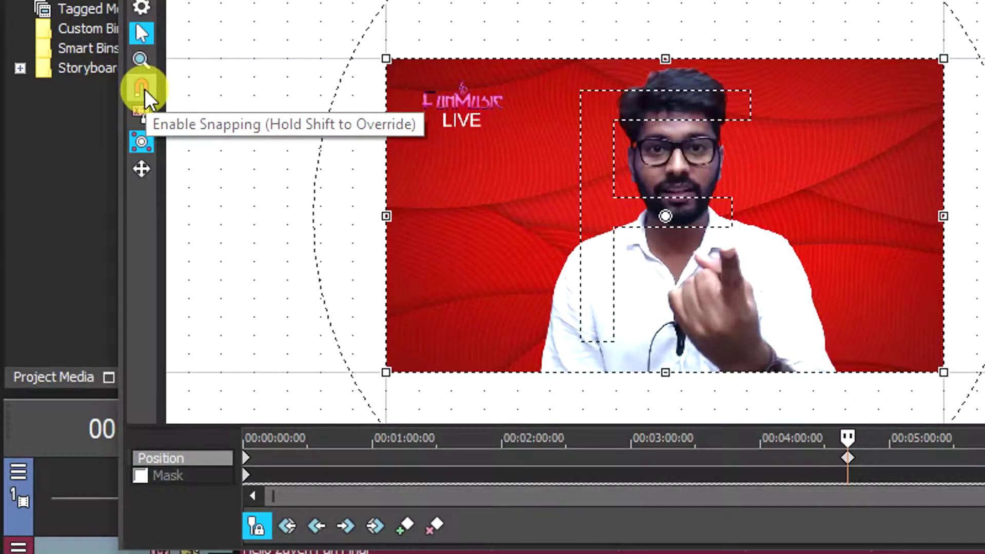
Toggle the aspect ratio lock, try resizing the crop frame from its upper-left corner, and restore the default framing
left_click(137, 115)
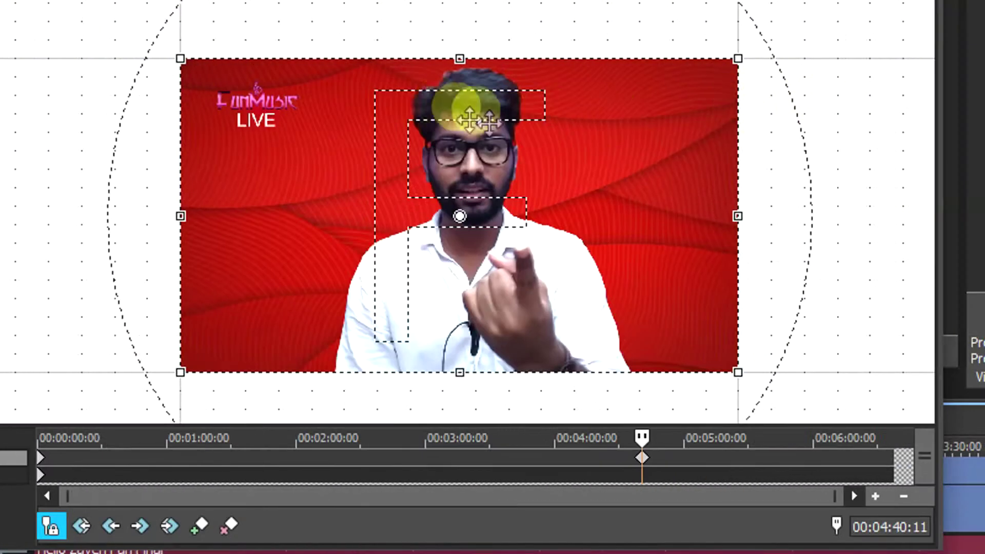
left_click_drag(184, 79, 205, 102)
right_click(445, 185)
left_click(476, 201)
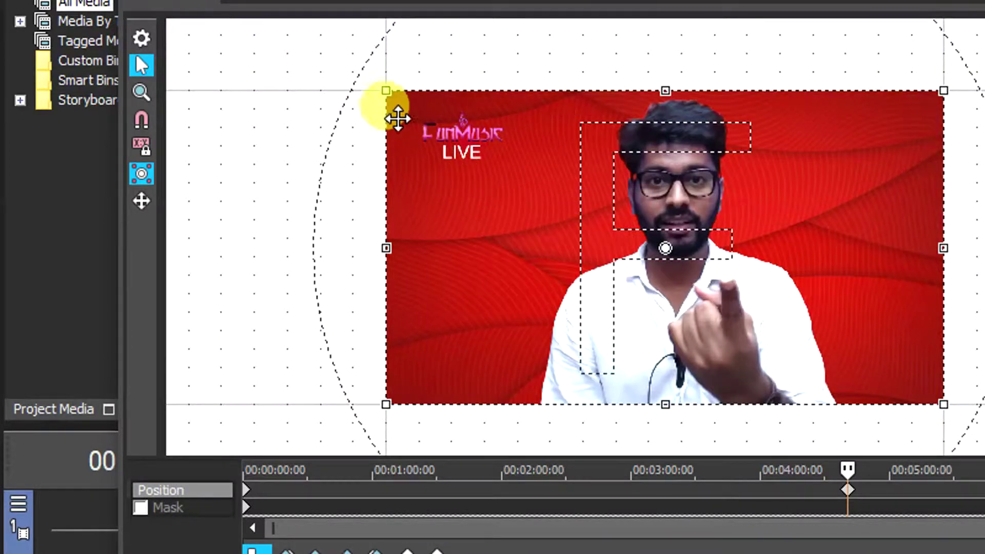
Try resizing the crop frame from its upper-left corner with the aspect ratio unlocked, and restore the default framing
left_click_drag(386, 92, 634, 151)
left_click_drag(606, 238, 386, 90)
right_click(468, 149)
left_click(550, 259)
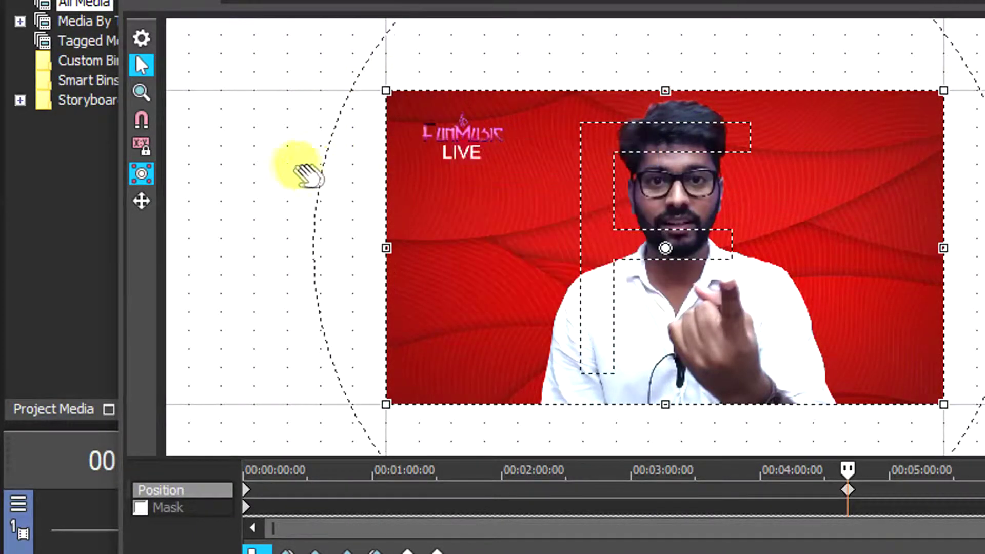
Lock the aspect ratio and toggle Size About Center off and back on
left_click(142, 148)
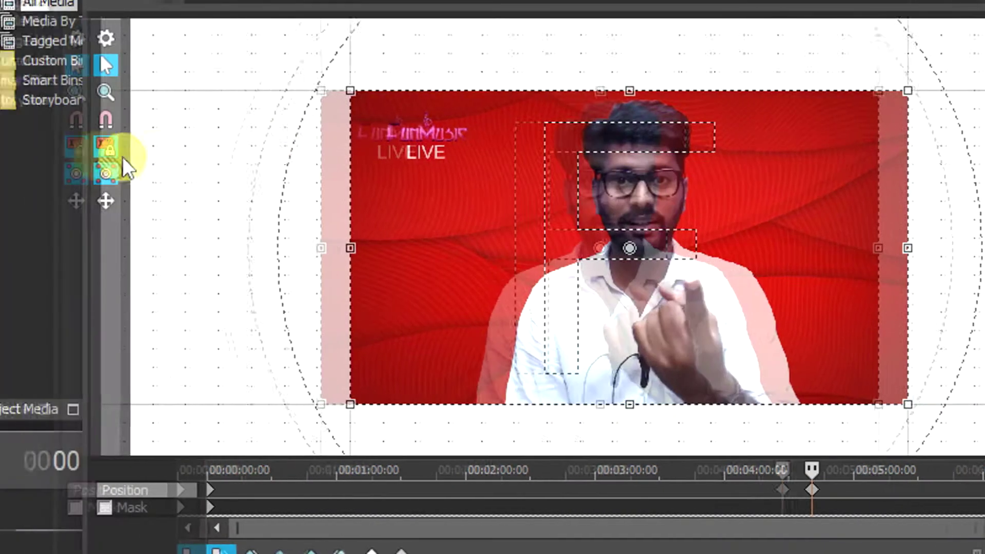
left_click(145, 164)
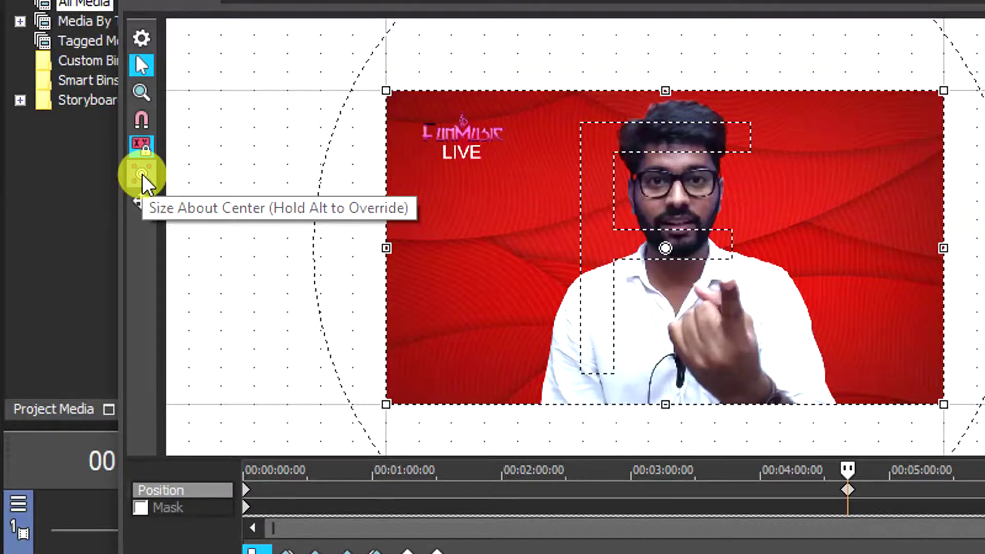
left_click(143, 174)
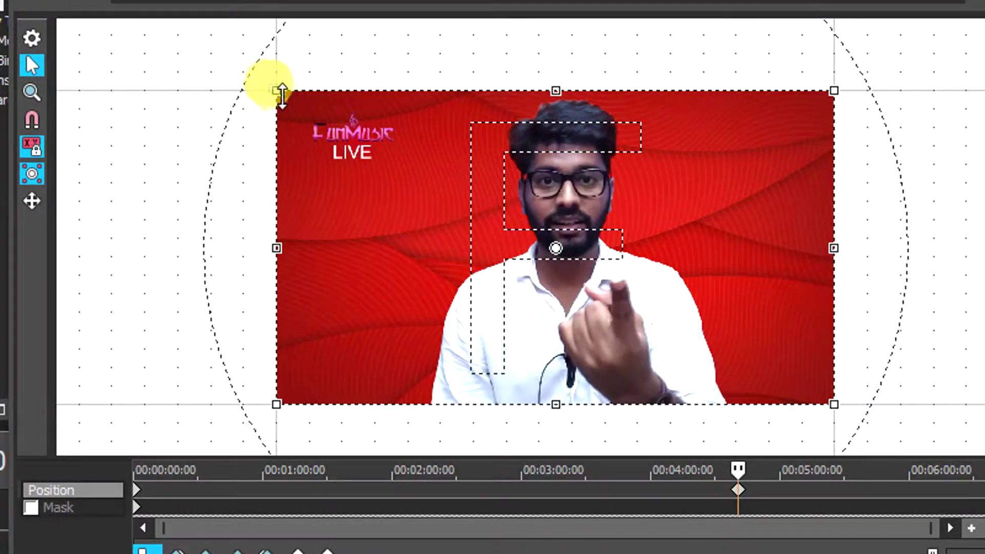
Try shrinking, moving and enlarging the crop frame with Size About Center enabled, and restore the default framing
left_click_drag(275, 88, 336, 138)
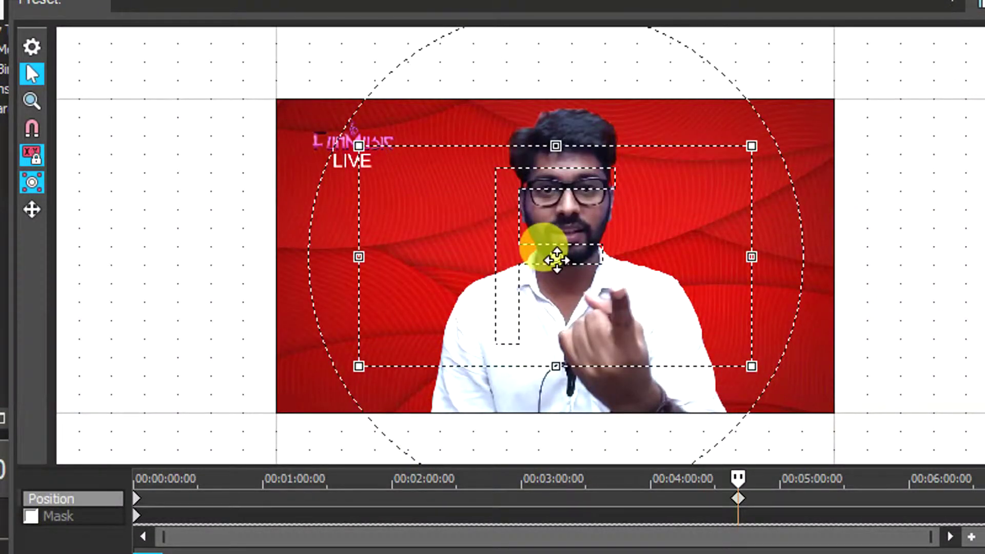
left_click_drag(565, 253, 554, 260)
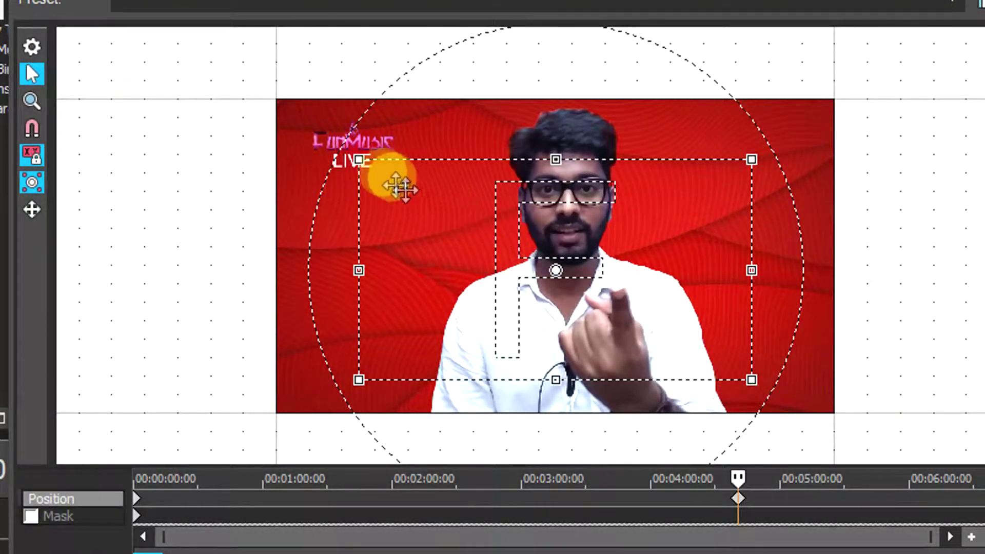
left_click_drag(359, 160, 272, 72)
left_click_drag(277, 109, 283, 138)
right_click(336, 194)
left_click(359, 208)
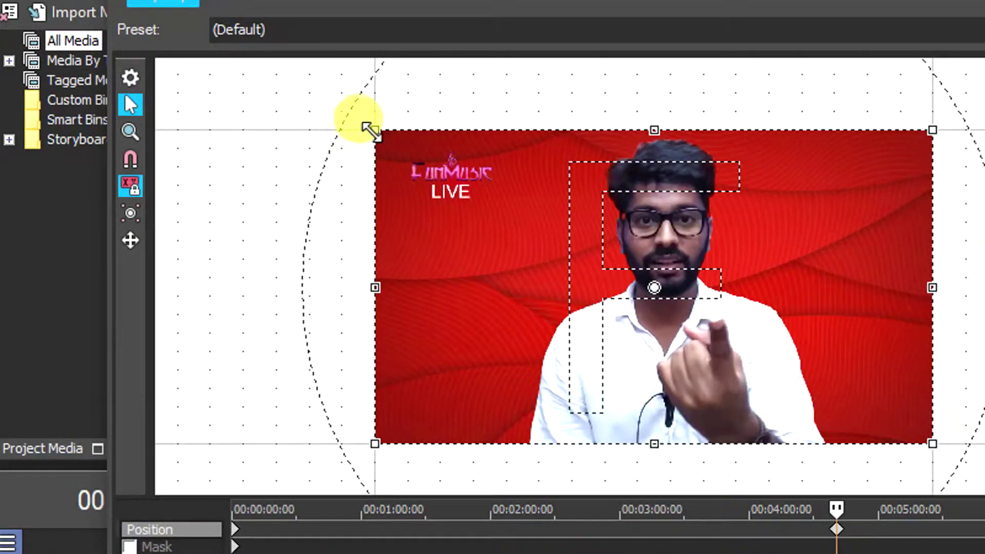
Try resizing the crop frame from its upper corners with Size About Center disabled, and restore the default framing
left_click_drag(370, 131, 475, 191)
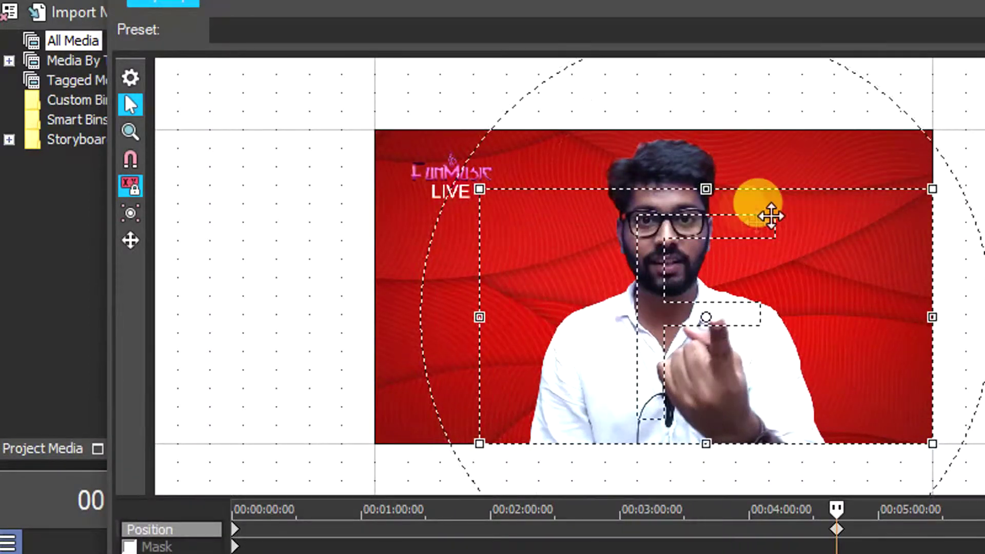
left_click_drag(847, 207, 629, 153)
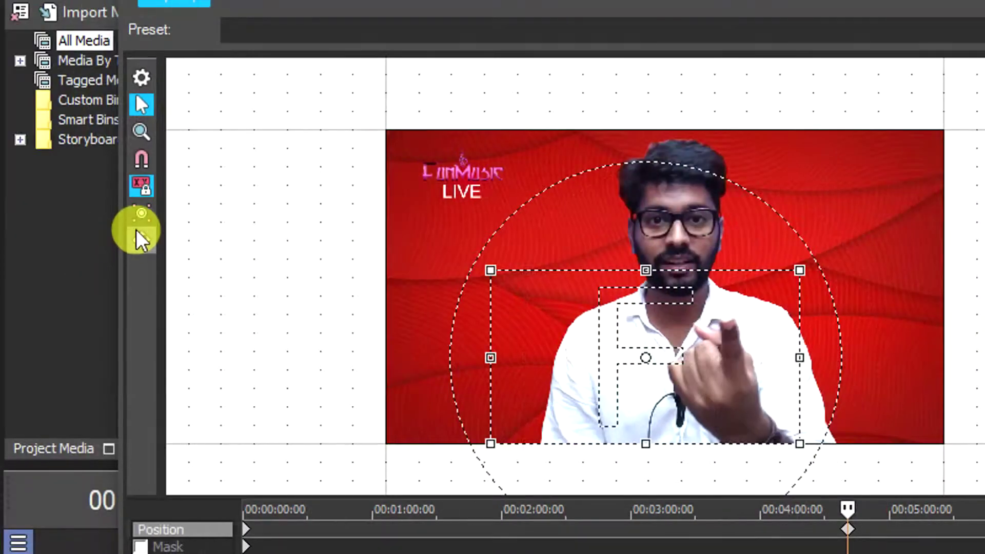
right_click(539, 315)
left_click(565, 333)
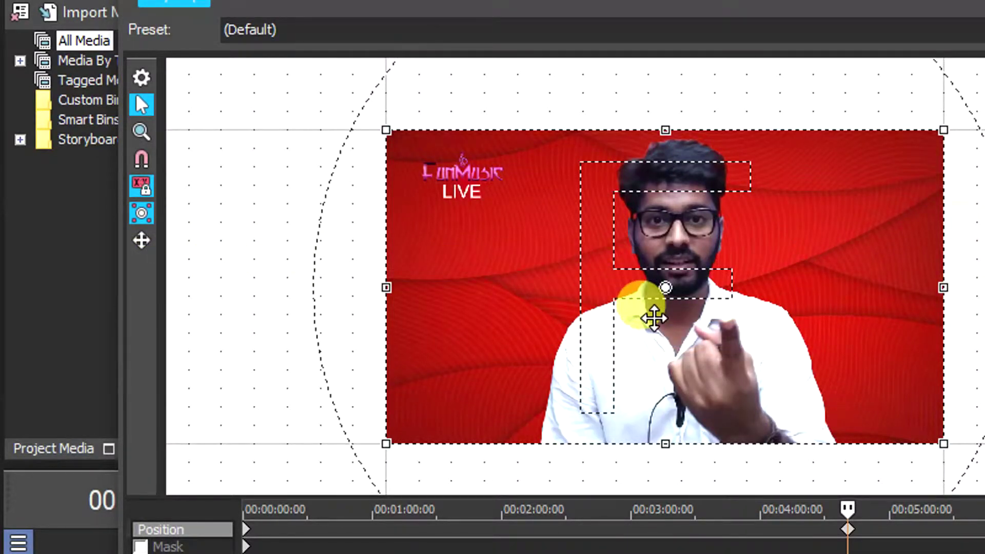
Try centering the crop frame on the presenter's face and resizing it about its center, and restore the default framing
left_click_drag(666, 338, 664, 270)
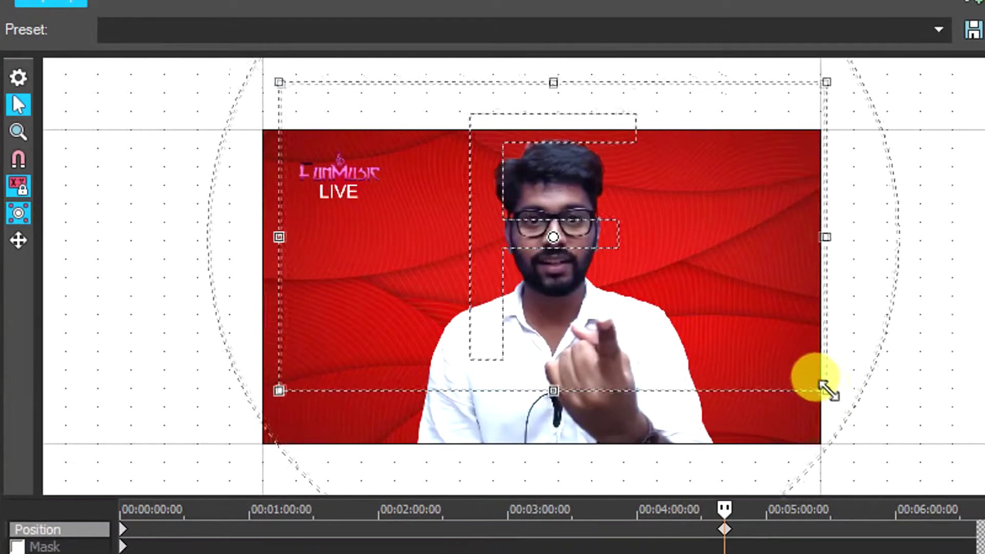
left_click_drag(911, 387, 771, 300)
left_click_drag(687, 301, 666, 290)
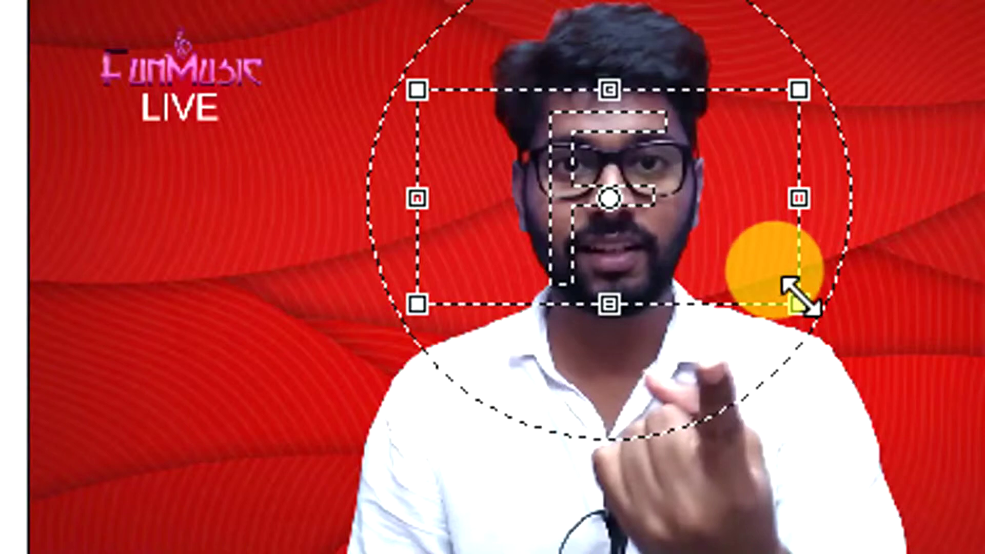
left_click_drag(800, 295, 930, 380)
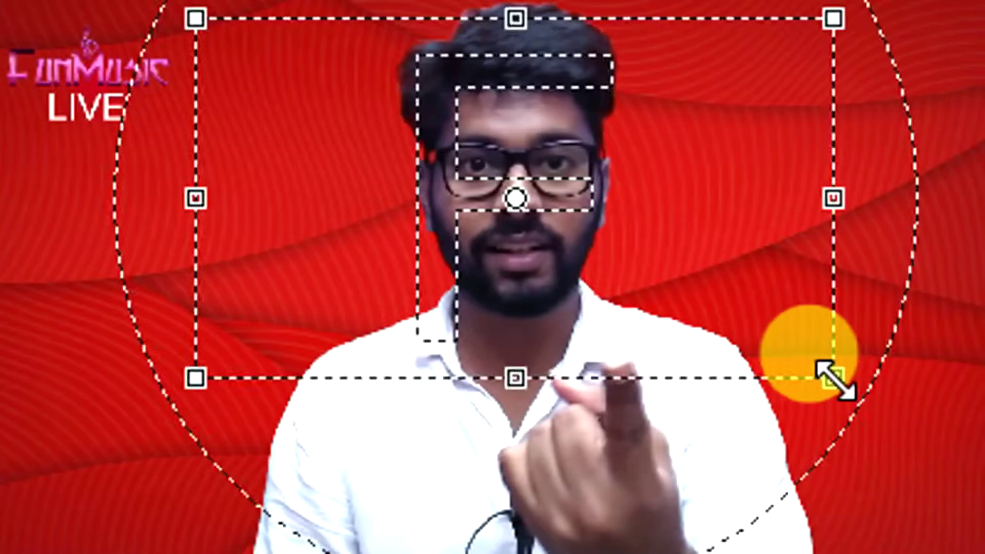
left_click_drag(836, 381, 790, 390)
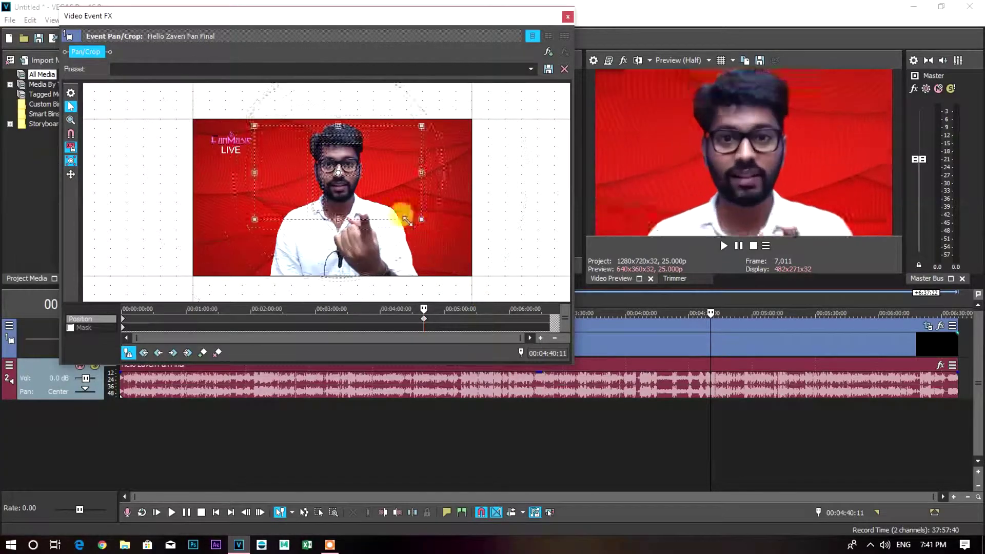
left_click_drag(408, 222, 509, 290)
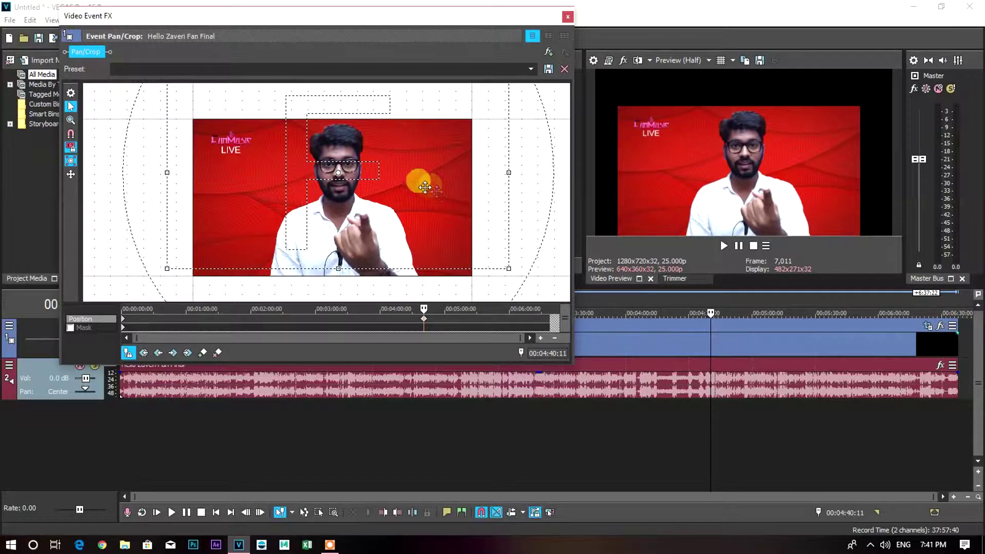
right_click(425, 187)
left_click(424, 187)
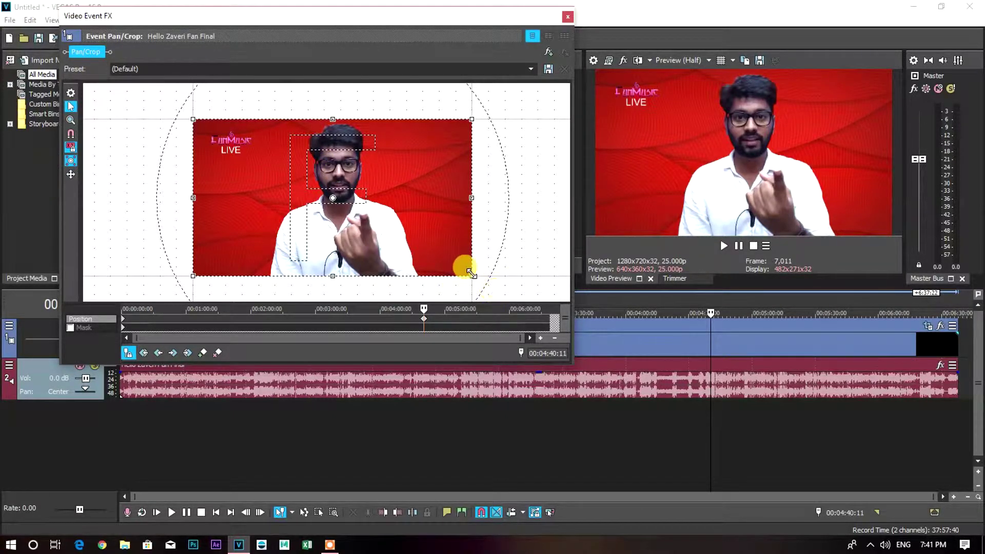
Try shrinking and enlarging the crop frame from its lower-right corner, and restore the default framing
left_click_drag(470, 272, 341, 187)
key("ctrl+z")
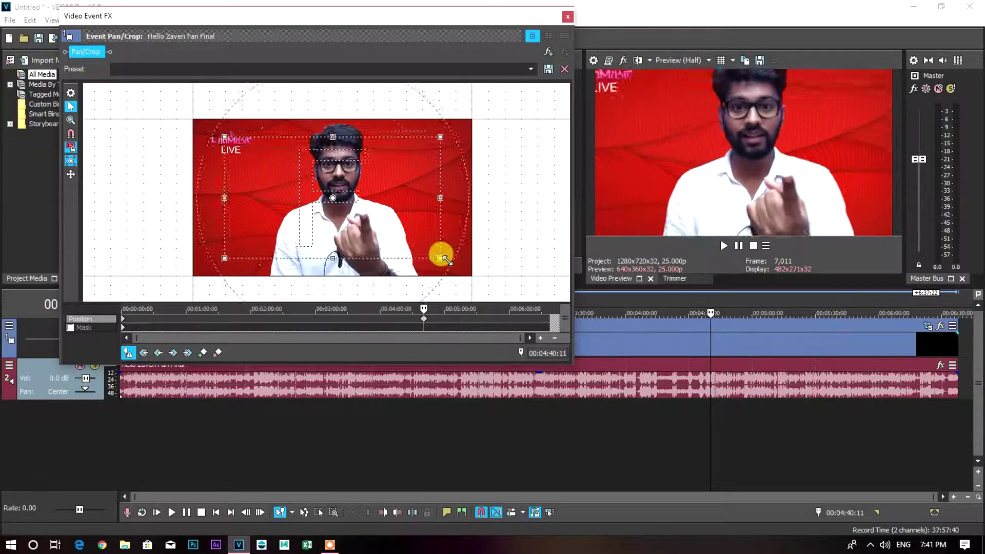
left_click_drag(476, 277, 484, 281)
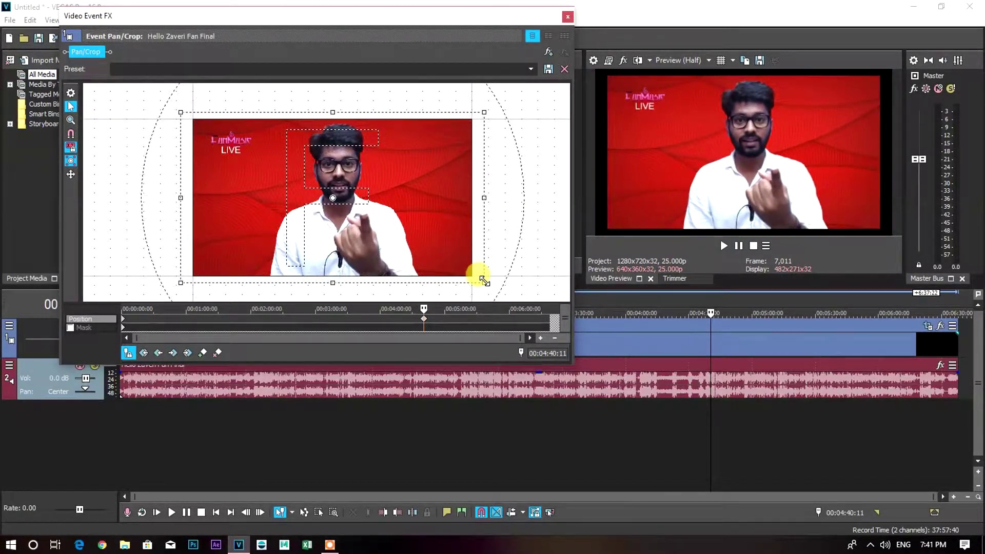
right_click(410, 206)
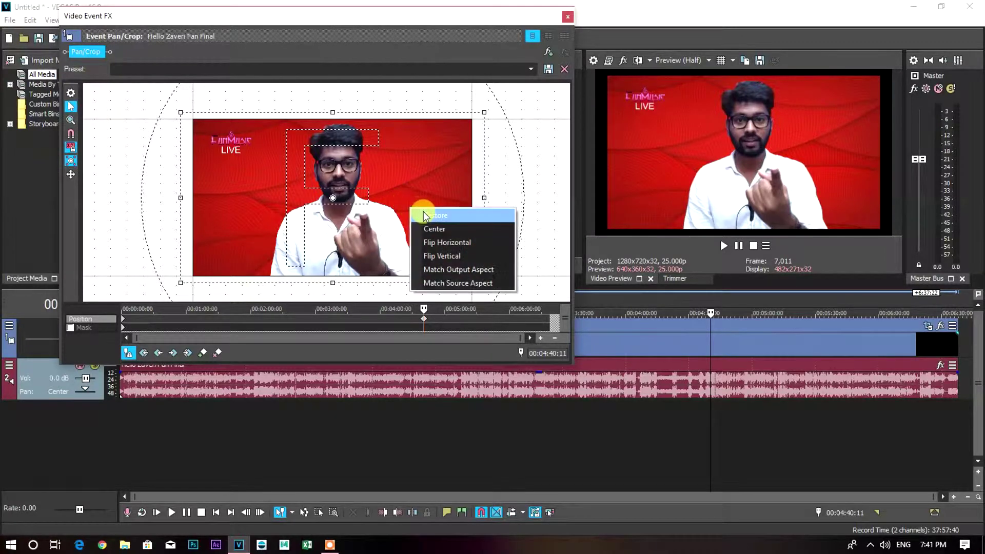
left_click(425, 210)
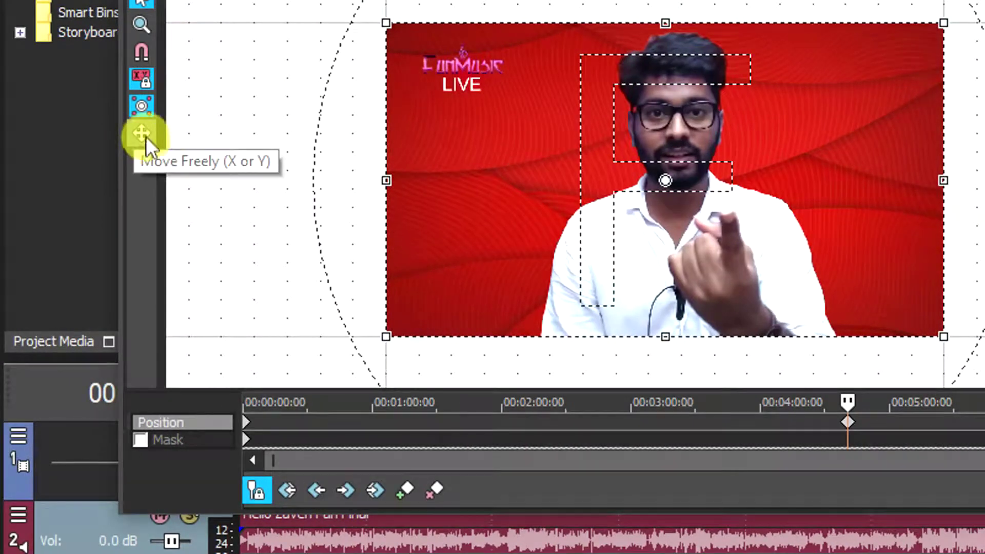
Try moving the crop frame diagonally in Move Freely mode, and restore the default framing
left_click_drag(506, 128, 644, 21)
left_click_drag(644, 89, 492, 191)
right_click(492, 191)
left_click(506, 205)
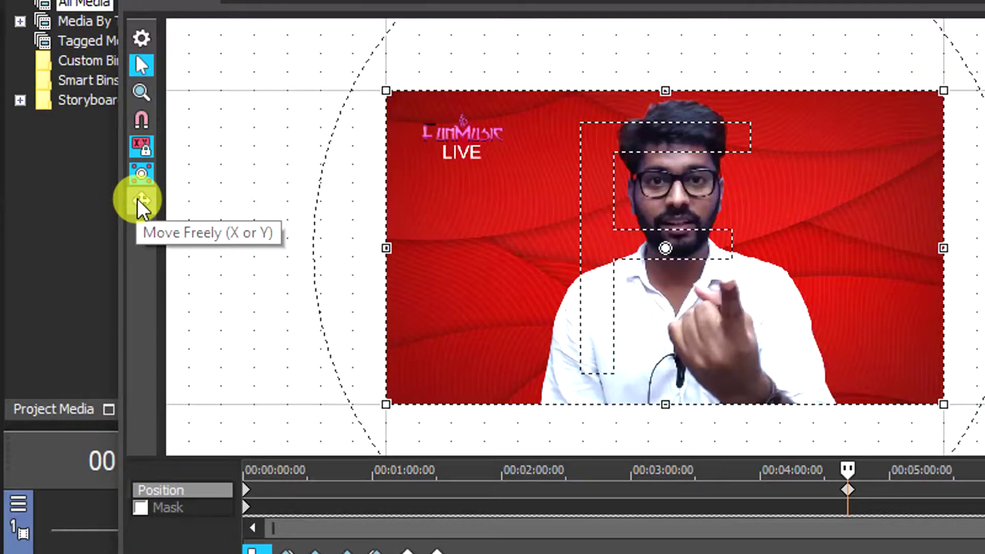
Restrict crop frame movement to the horizontal axis and shift the frame slightly left of the picture
left_click(141, 205)
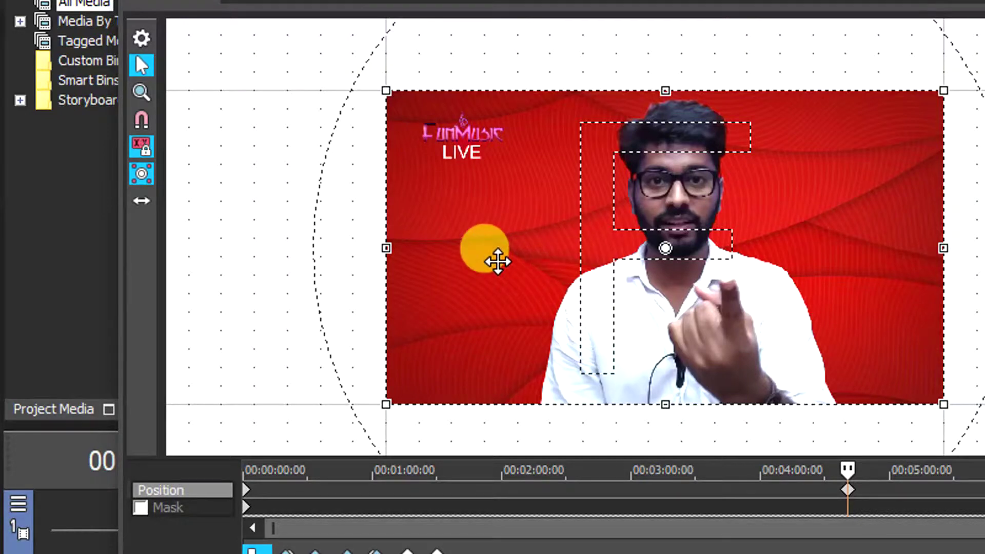
left_click_drag(462, 251, 475, 170)
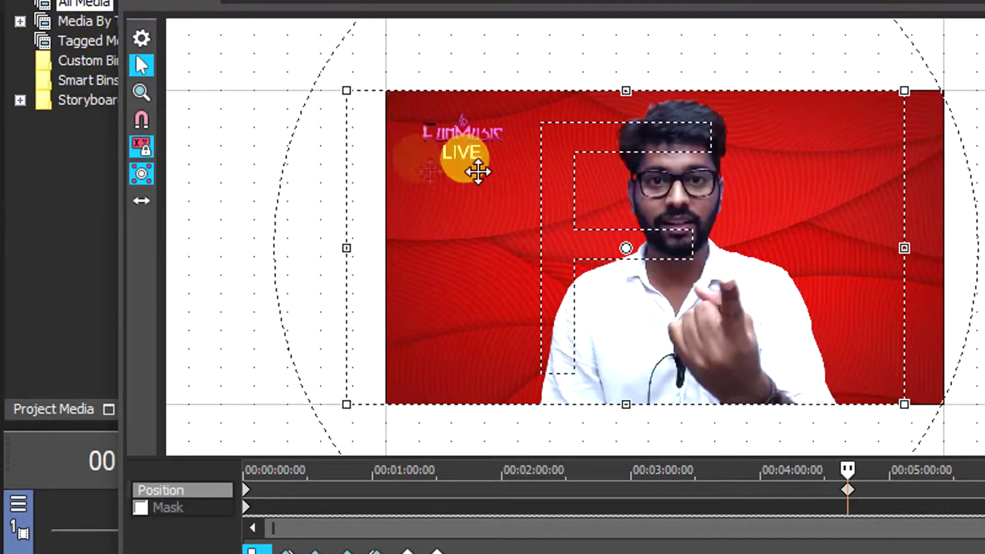
Restrict crop frame movement to the vertical axis, try moving the frame up and down, and restore the default framing
left_click(136, 202)
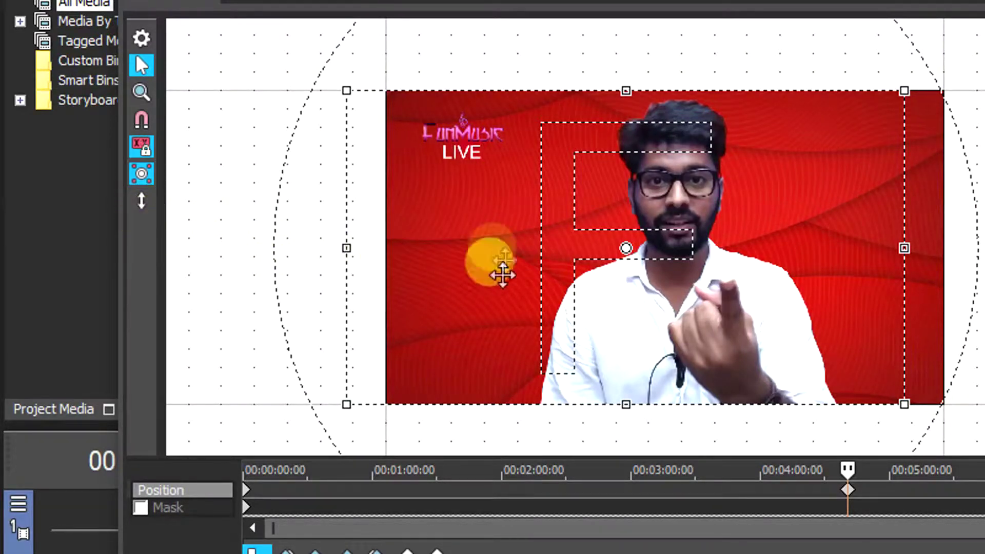
left_click_drag(481, 250, 517, 57)
left_click_drag(518, 97, 511, 219)
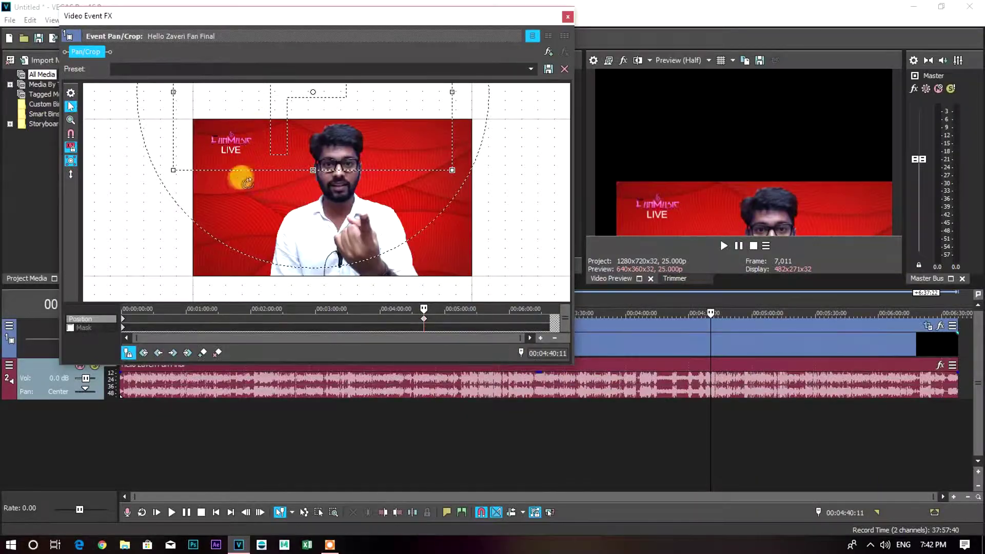
left_click_drag(245, 125, 312, 228)
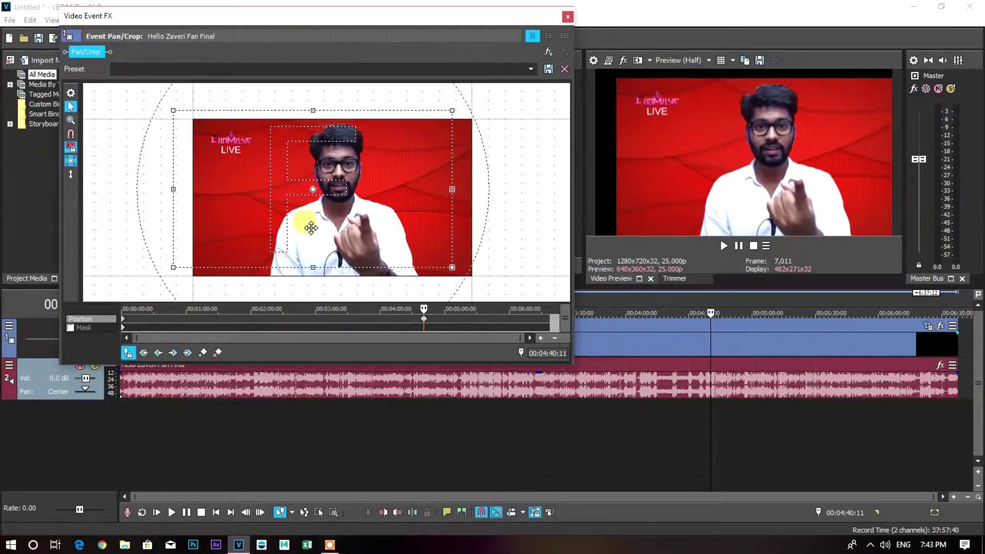
mouse_move(242, 193)
left_mouse_down()
mouse_move(235, 214)
mouse_move(244, 204)
left_mouse_up()
right_click(195, 158)
left_click(207, 164)
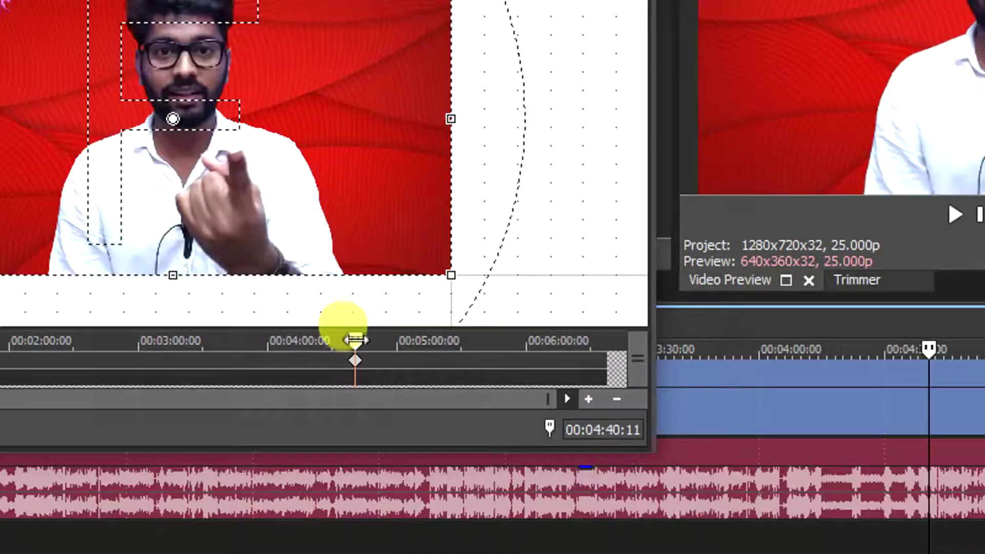
Scrub the Pan/Crop cursor and the main timeline cursor with Sync Cursor enabled, ending at 00:04:44:06
left_click_drag(419, 306, 405, 309)
left_click_drag(318, 341, 241, 340)
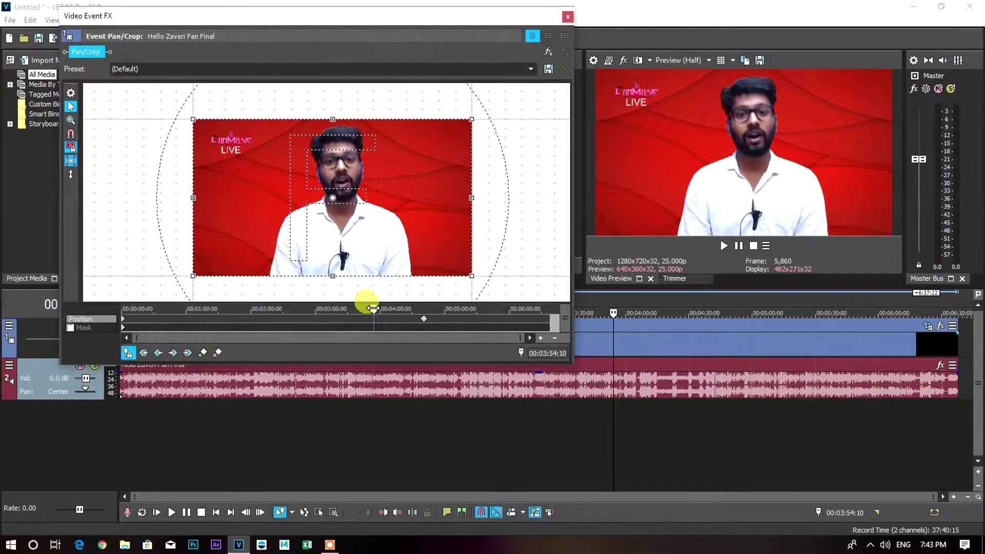
mouse_move(373, 308)
left_mouse_down()
mouse_move(440, 308)
mouse_move(385, 308)
left_mouse_up()
left_click_drag(633, 312, 719, 312)
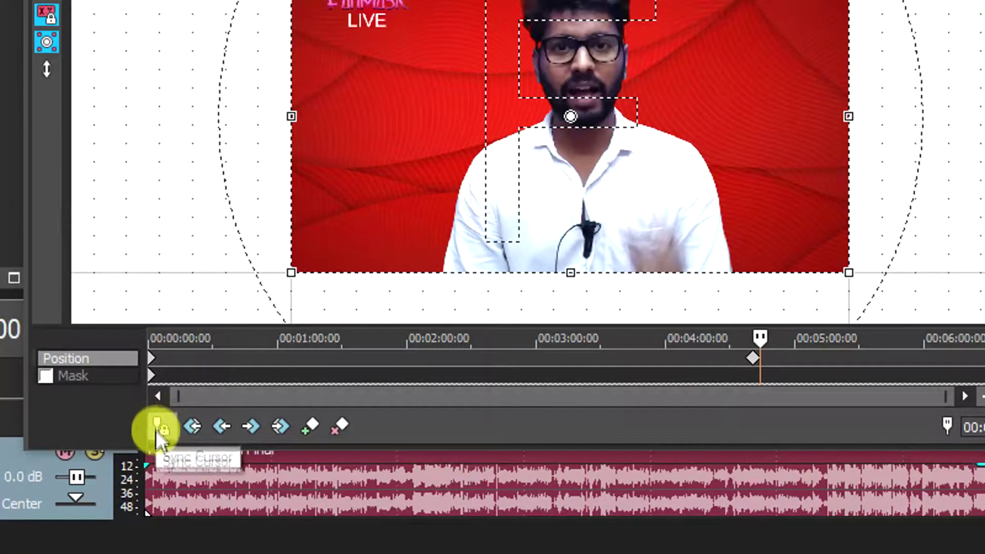
Turn off Sync Cursor, scrub the Pan/Crop cursor back to earlier frames, and turn Sync Cursor on again
left_click(159, 429)
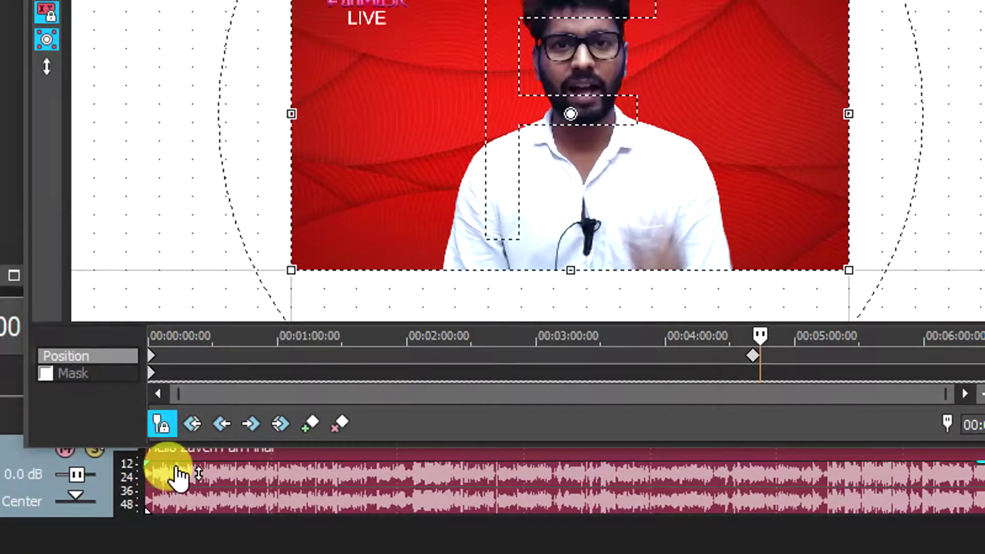
left_click(767, 360)
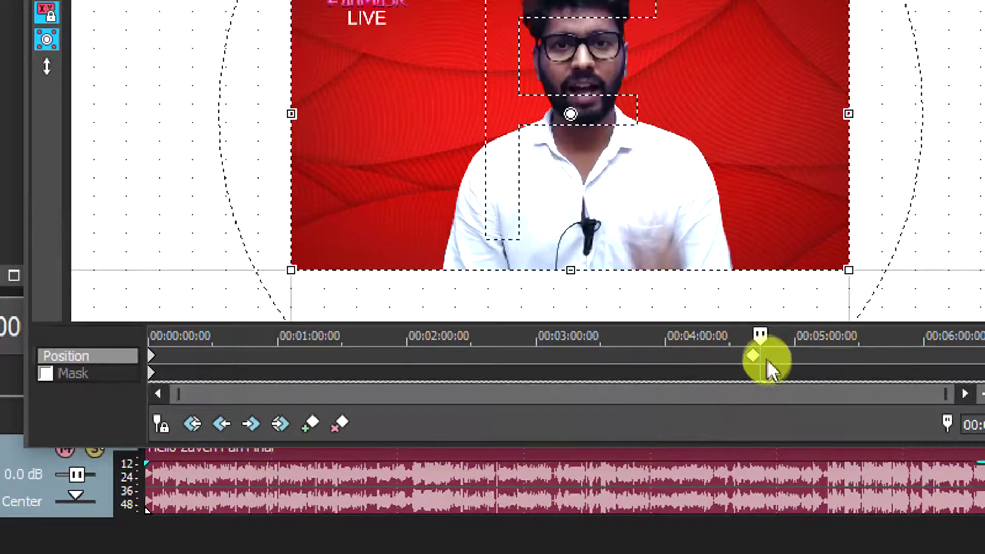
left_click_drag(763, 339, 544, 337)
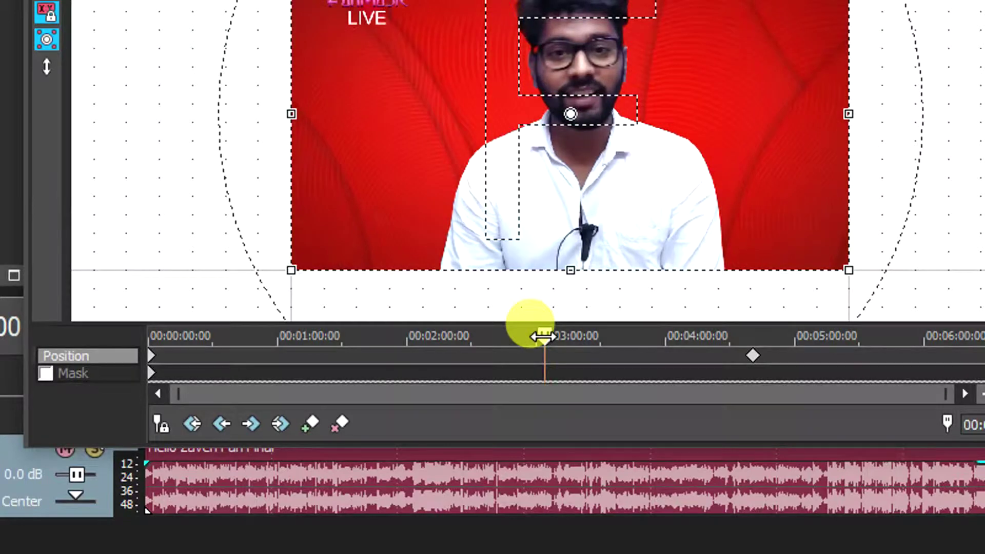
left_click_drag(545, 338, 490, 339)
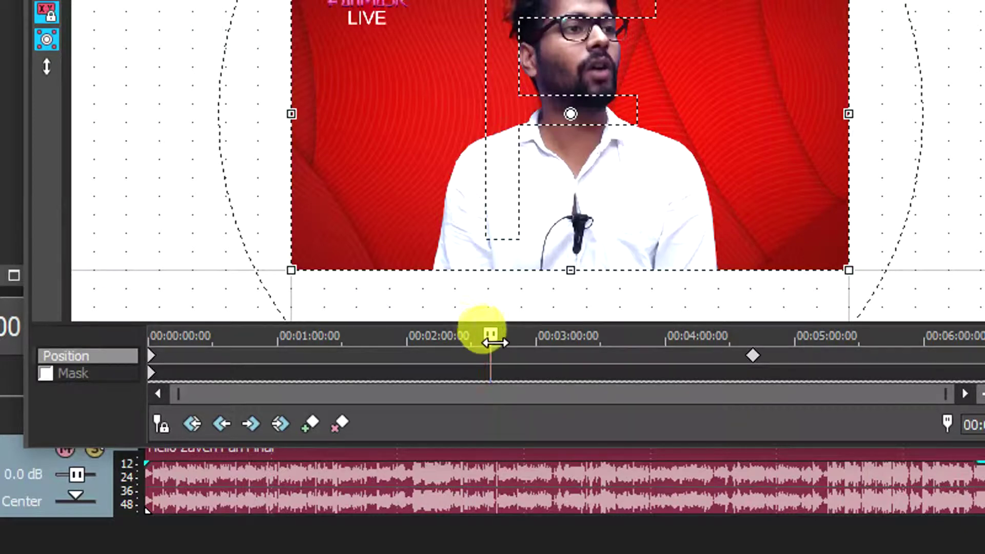
left_click_drag(491, 336, 466, 337)
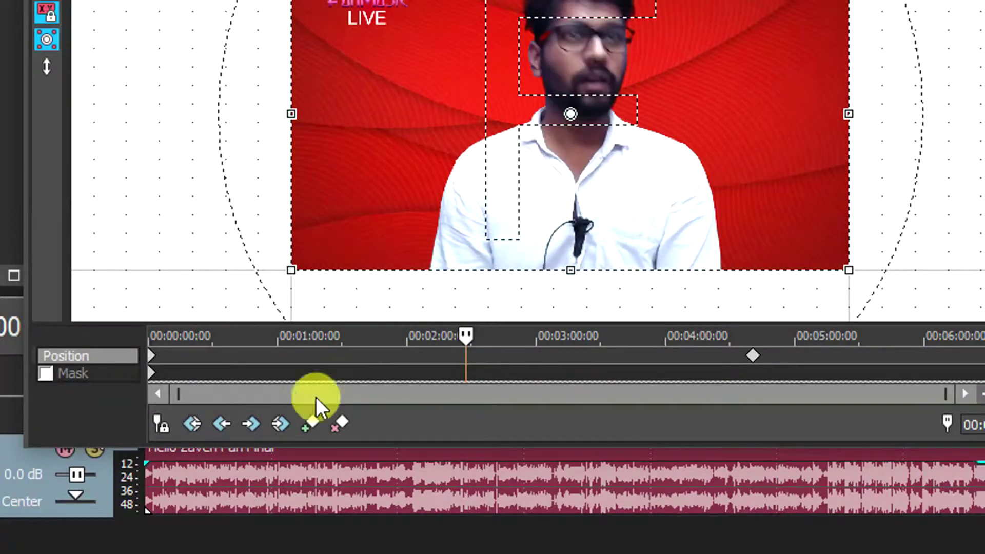
left_click(160, 422)
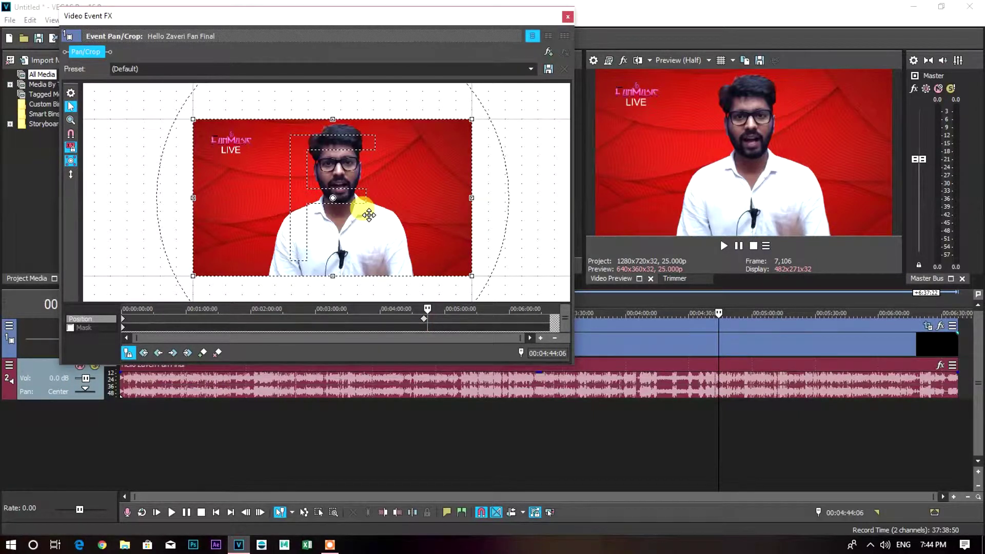
Remove the second Position keyframe and move the Pan/Crop cursor to 00:04:26:24
left_click(423, 319)
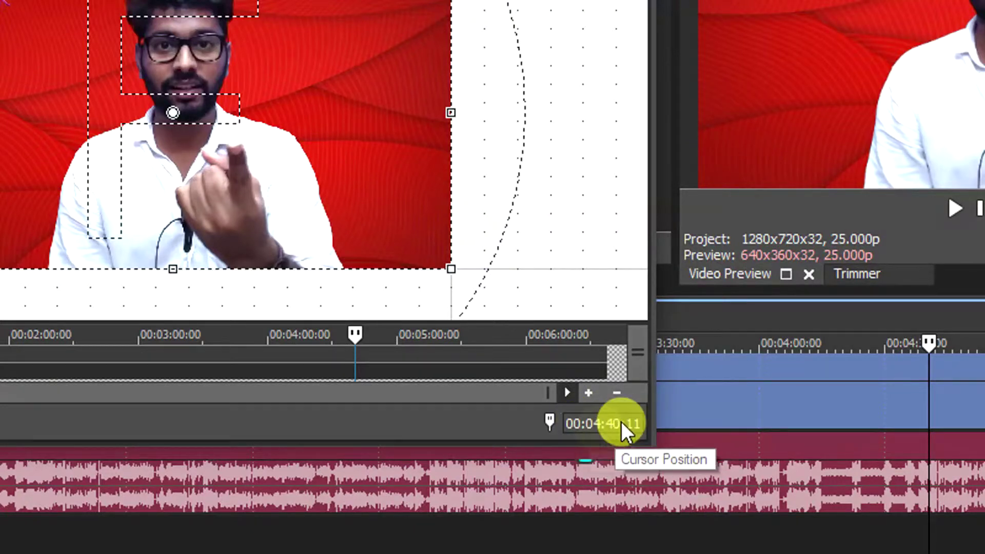
left_click_drag(356, 335, 326, 336)
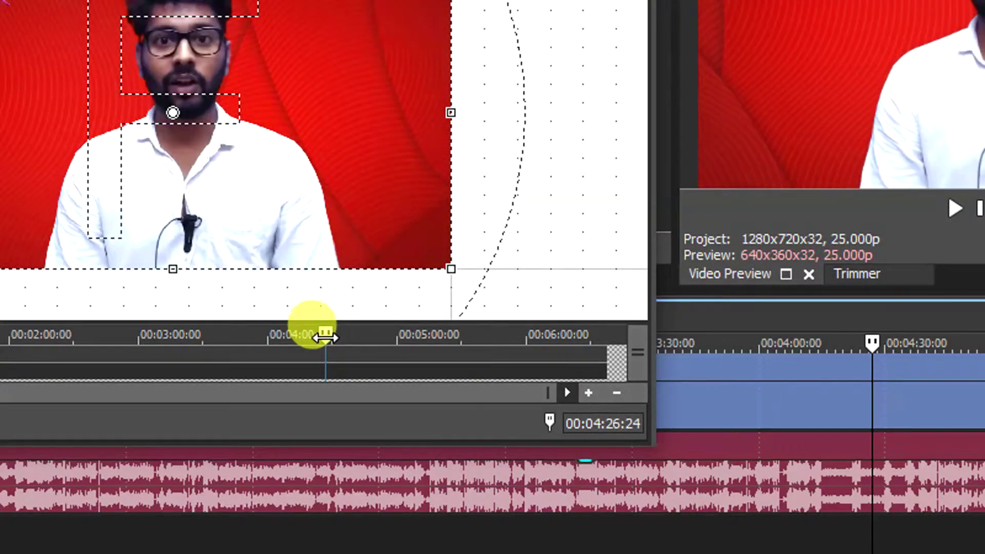